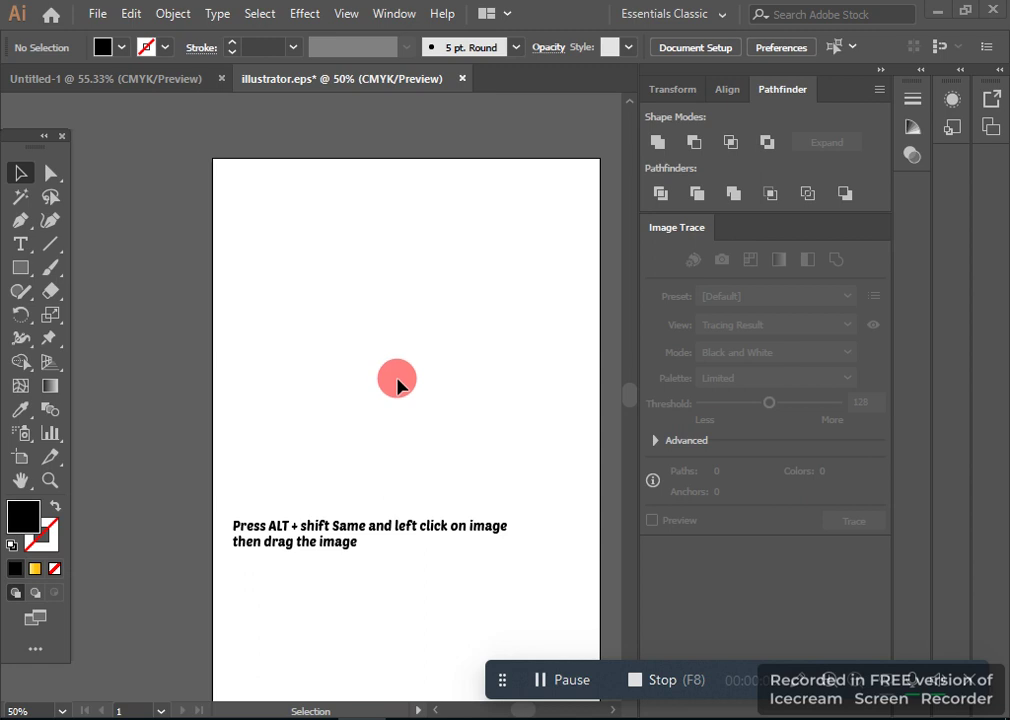
Step: Draw a black-filled rectangle of about 133 × 143 mm above the caption text
left_click(121, 47)
left_click(137, 238)
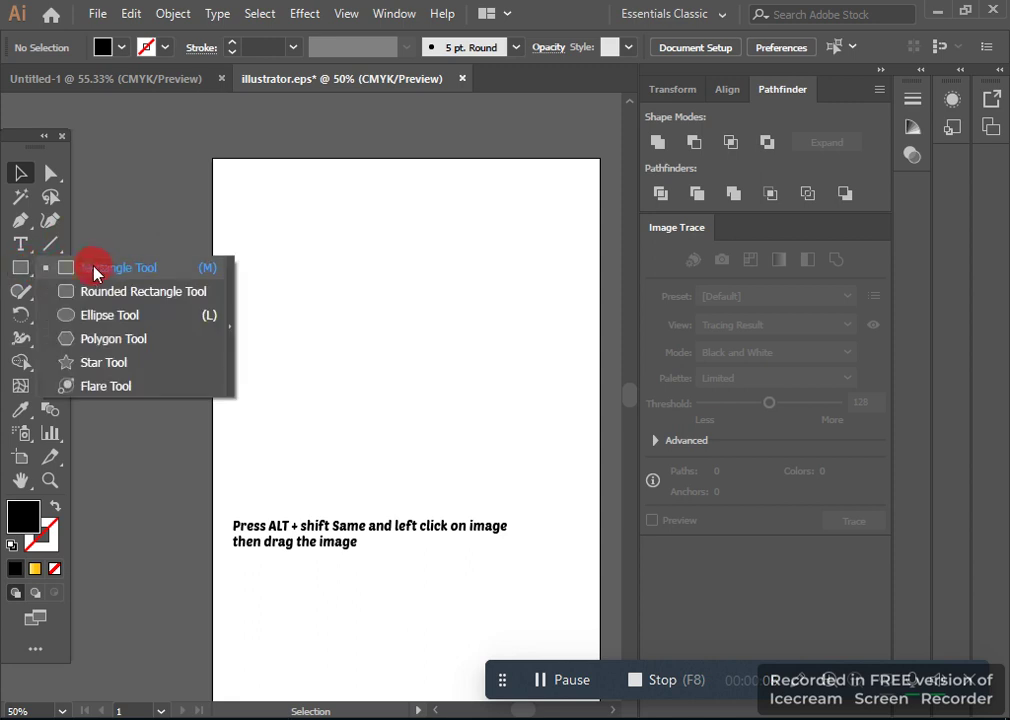
left_click_drag(27, 273, 90, 269)
left_click_drag(249, 214, 495, 476)
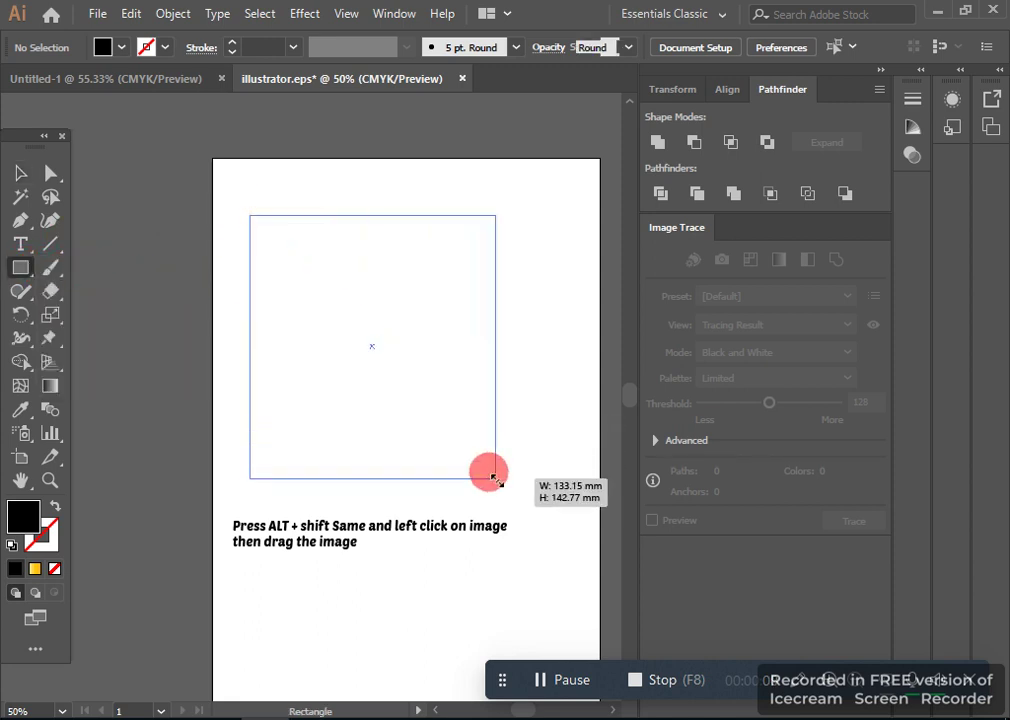
left_click_drag(495, 476, 491, 476)
left_click(20, 174)
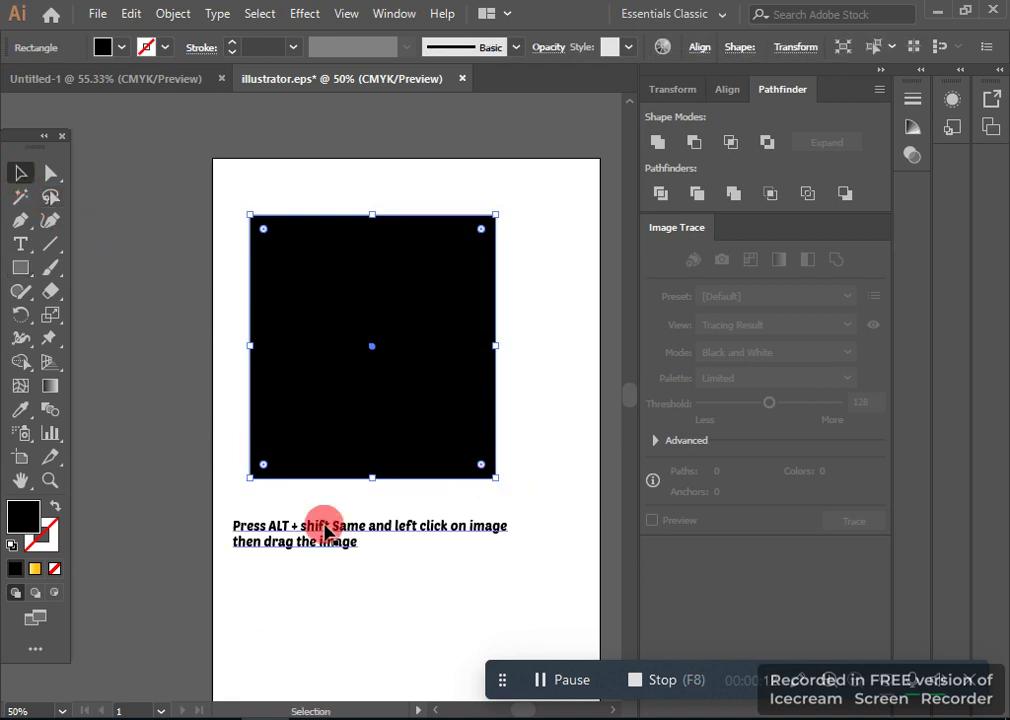
Step: Scale the black rectangle down proportionally and move the caption back just beneath it
scroll(330, 520, "down", 2)
left_click_drag(337, 530, 334, 638)
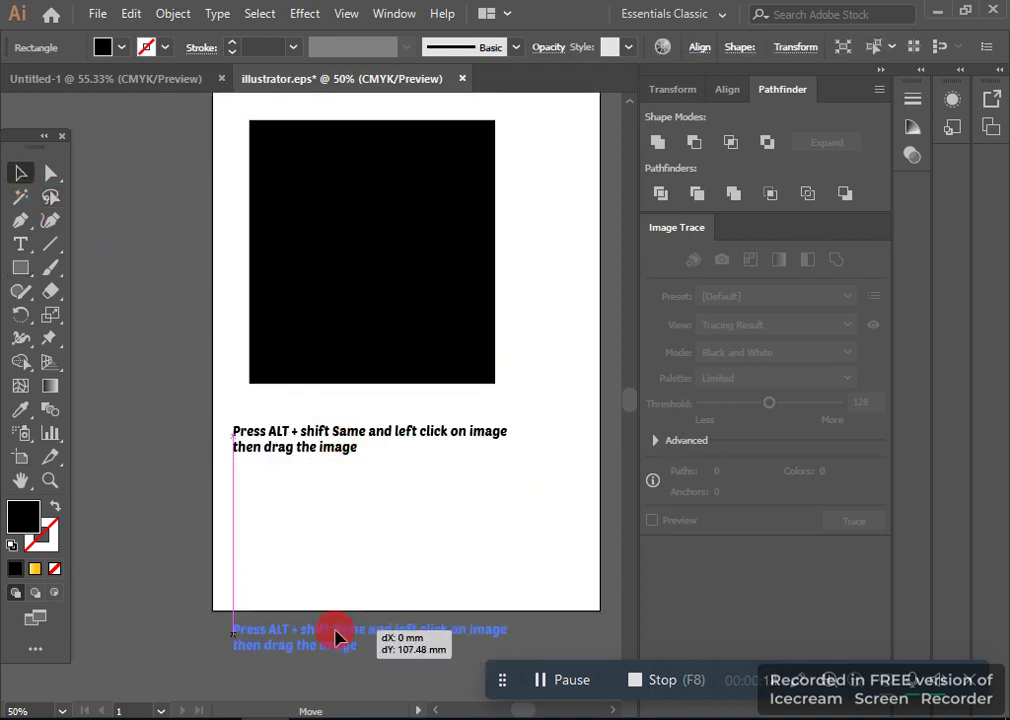
left_click(491, 392)
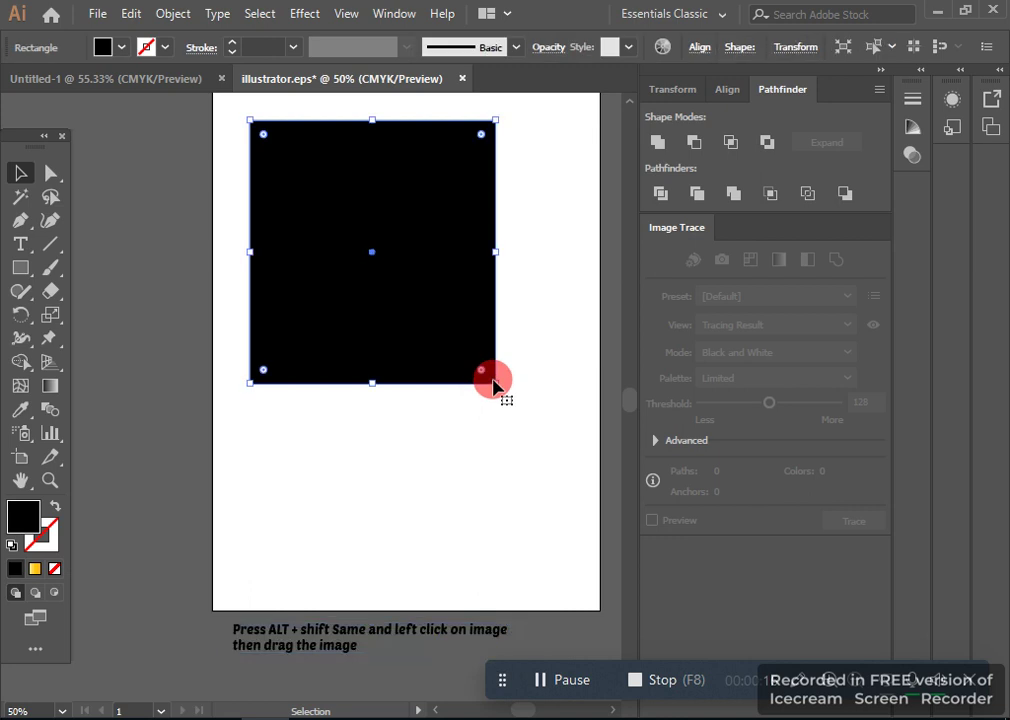
left_click_drag(497, 383, 390, 320)
scroll(333, 680, "up", 1)
left_click_drag(336, 702, 361, 489)
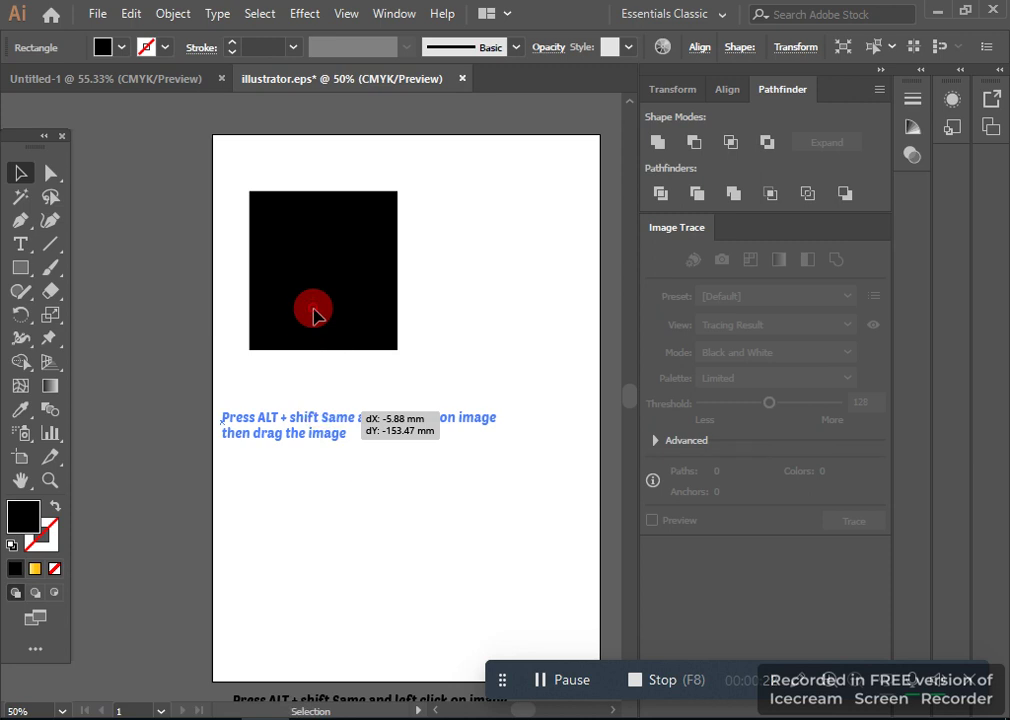
left_click(327, 343)
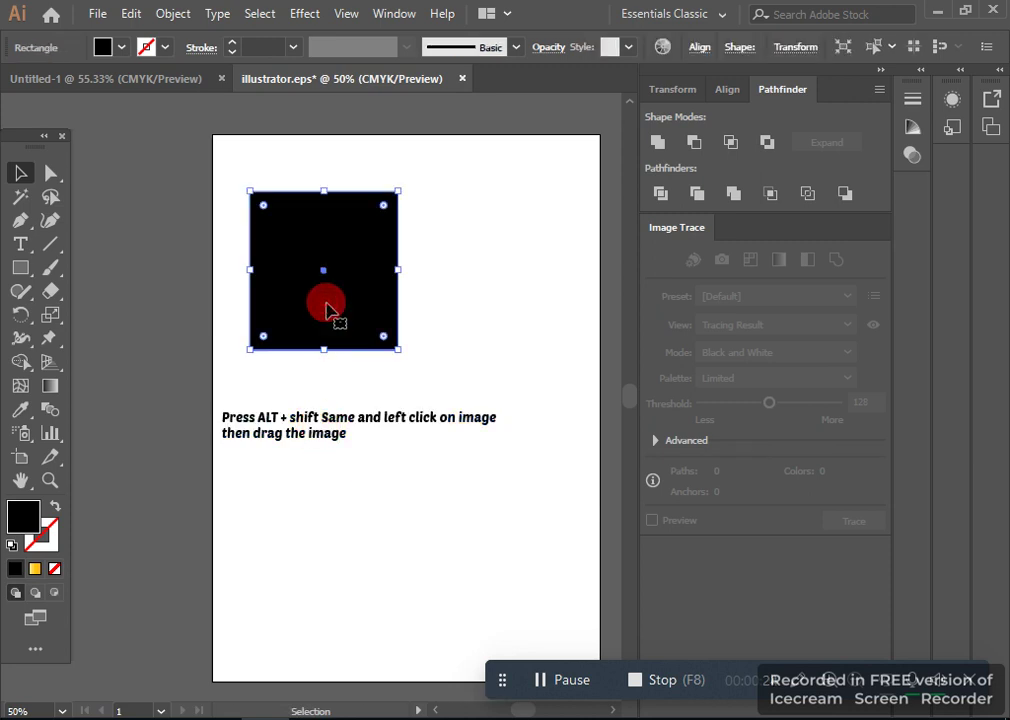
Step: Duplicate the black square horizontally to the right, level with the original
left_click_drag(331, 311, 484, 312)
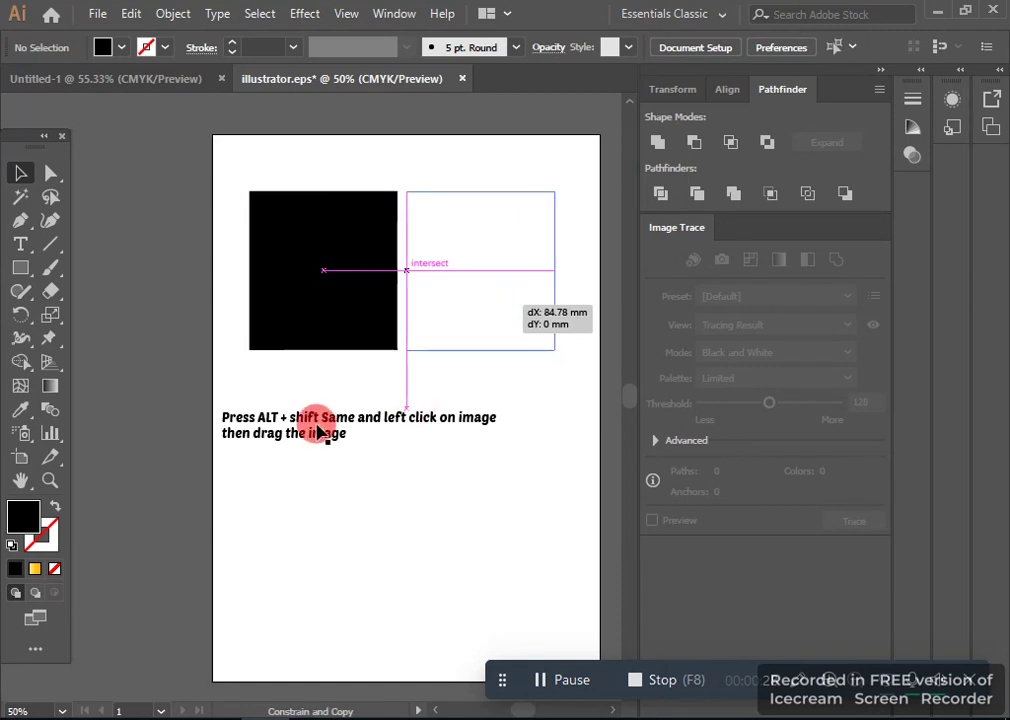
left_click(422, 419)
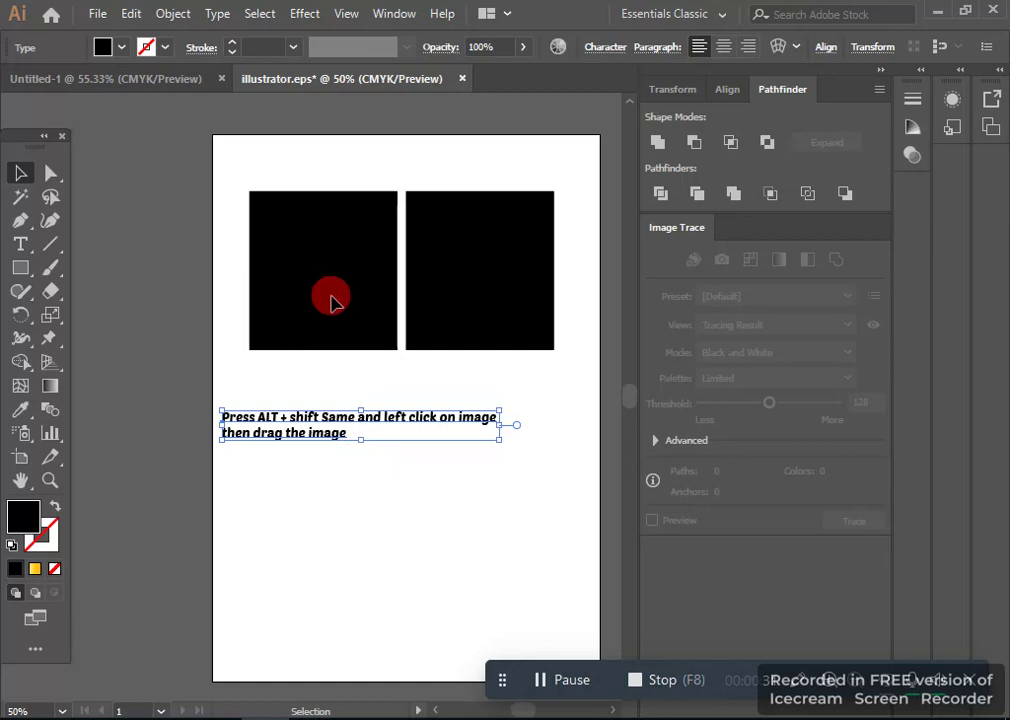
left_click(336, 370)
Step: Select both black squares together and bring up their fill swatch choices
scroll(338, 383, "up", 1)
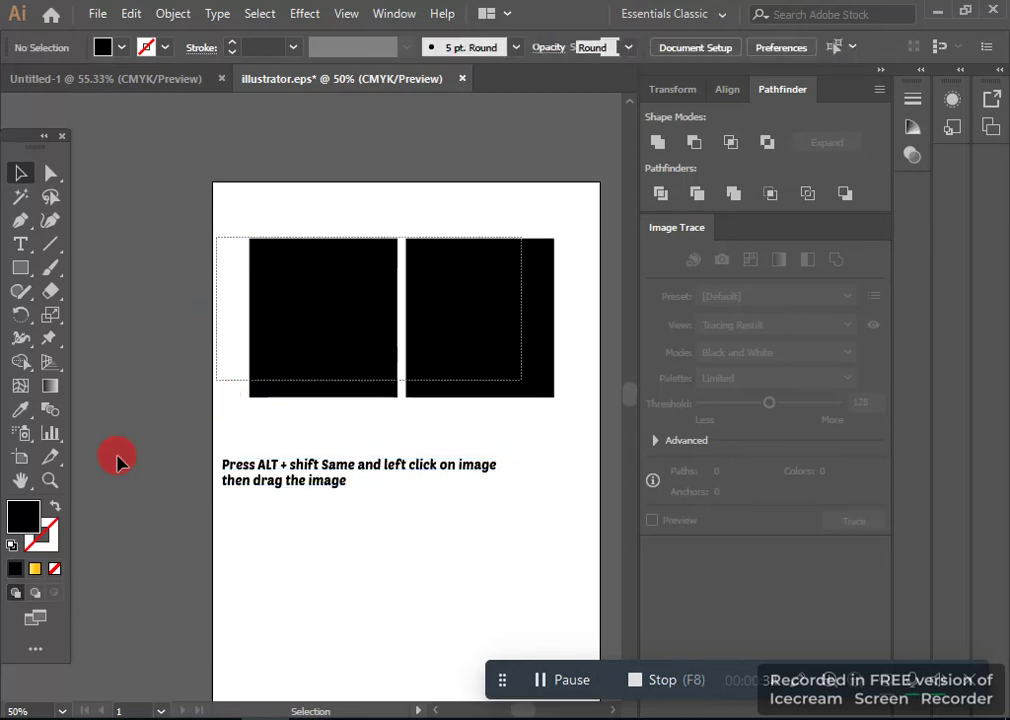
left_click_drag(212, 232, 556, 398)
left_click(97, 46)
left_click(130, 52)
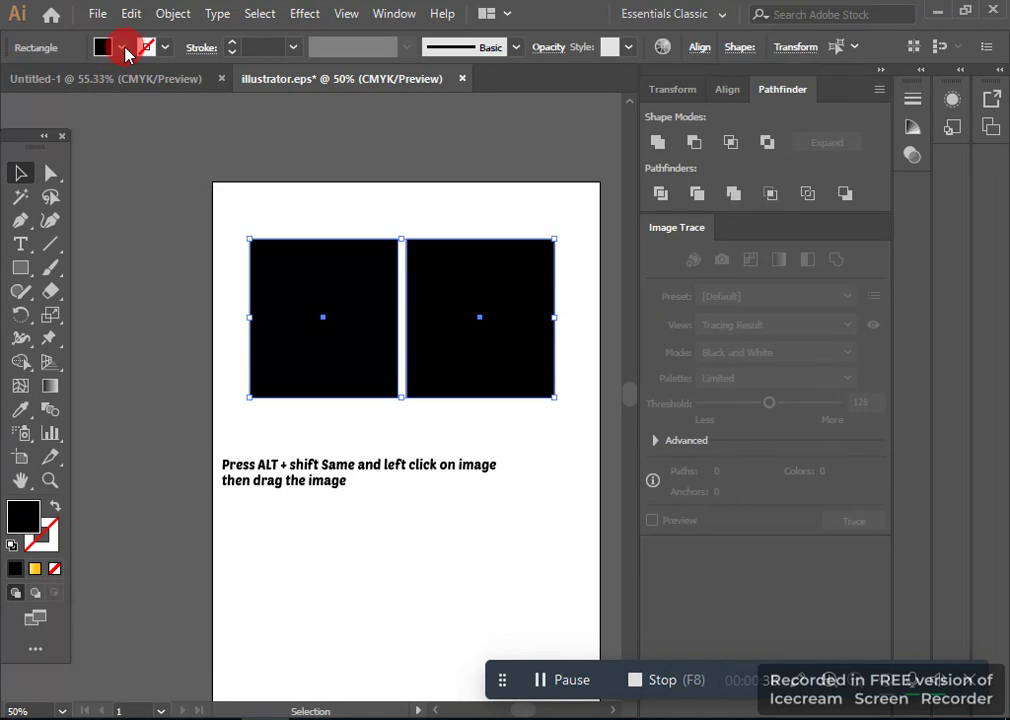
left_click(122, 48)
Step: Try several Basic Graphics_Dots pattern fills on both squares
left_click(20, 172)
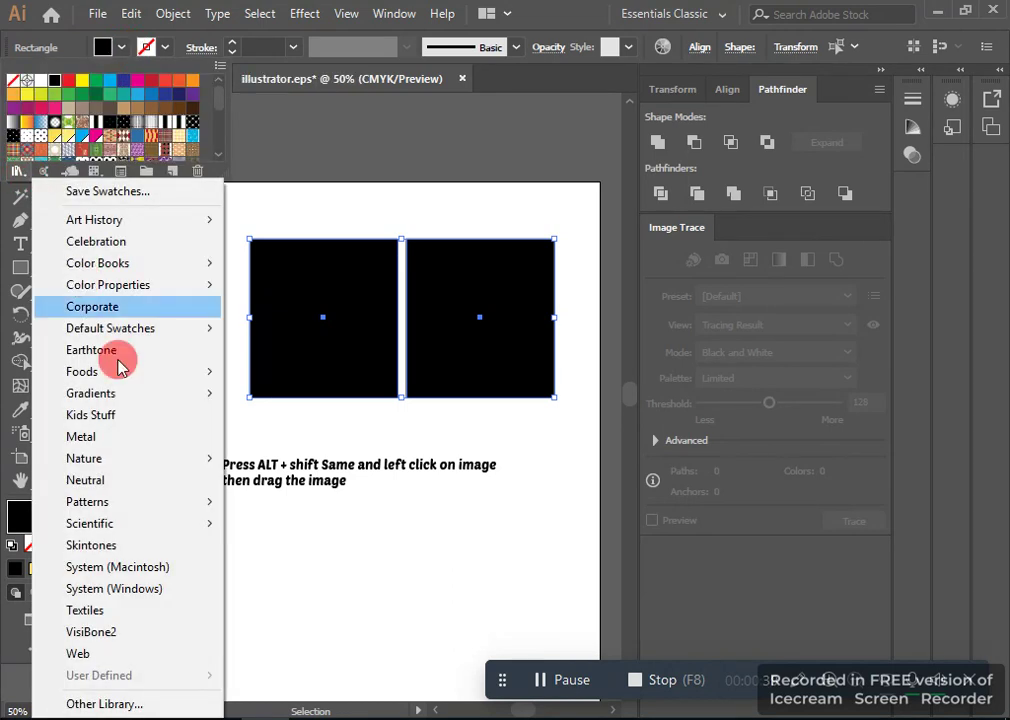
mouse_move(120, 502)
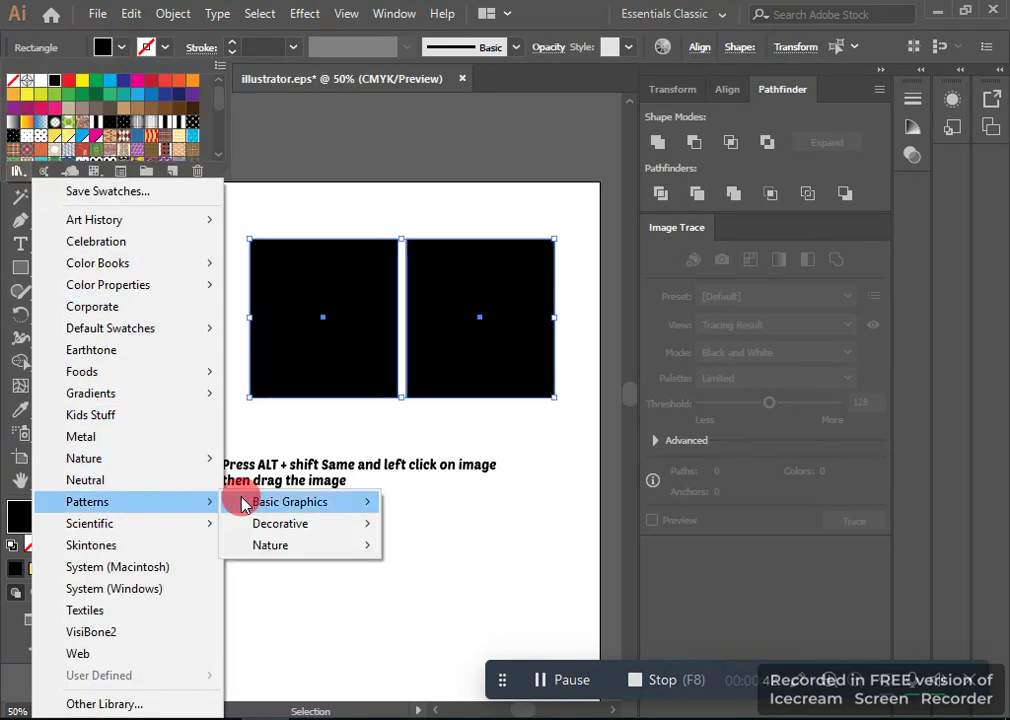
mouse_move(290, 502)
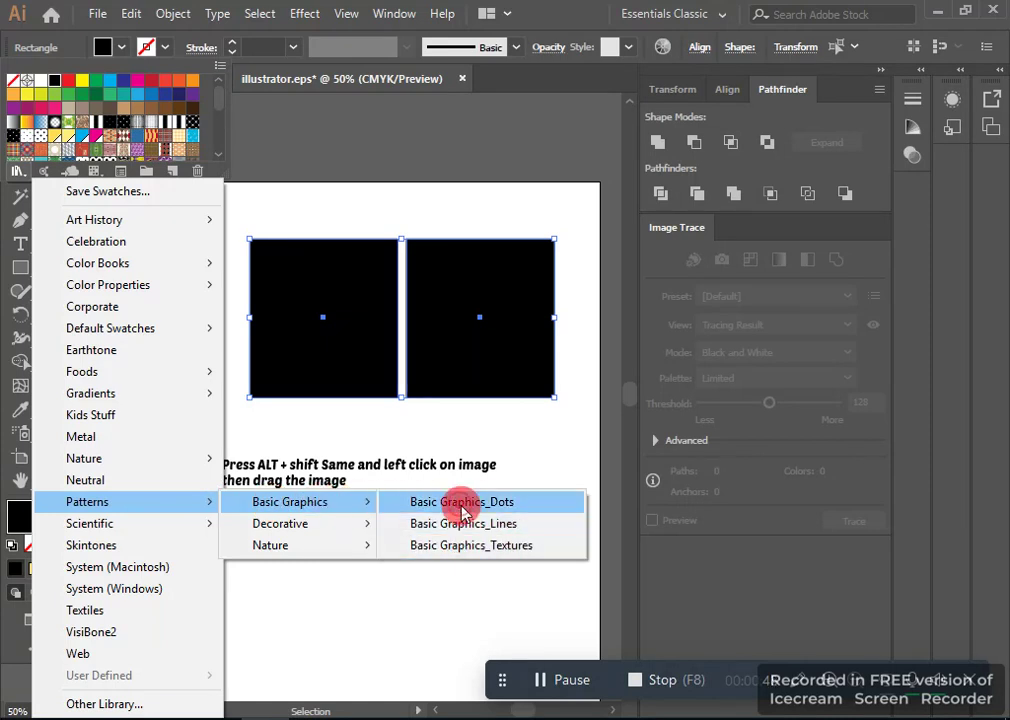
left_click(463, 511)
left_click(245, 552)
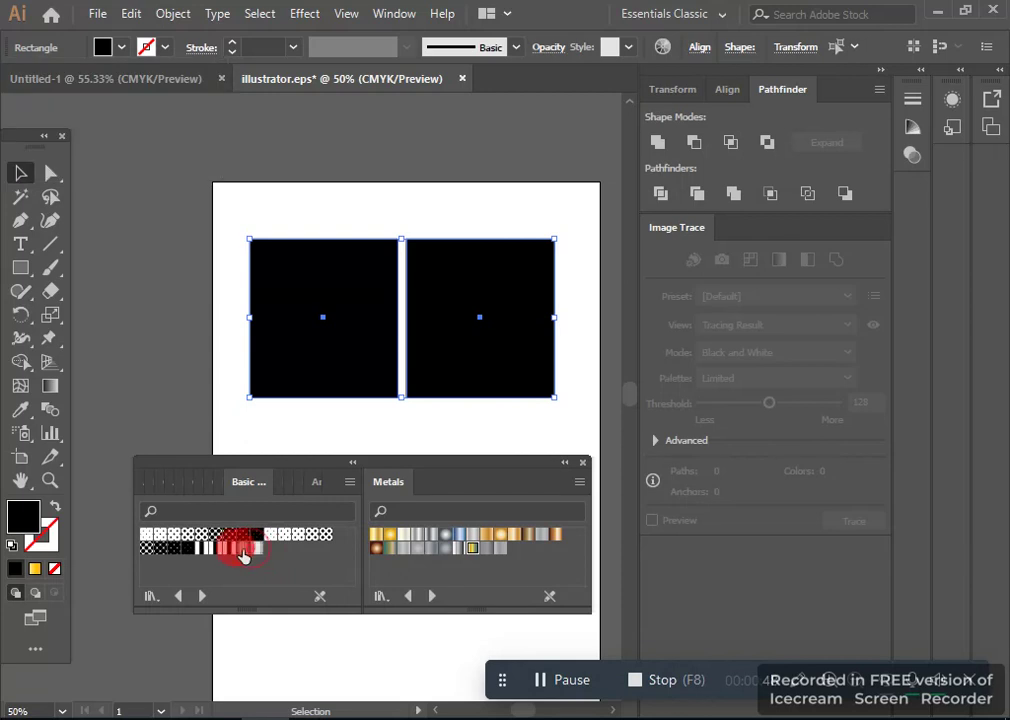
left_click(224, 553)
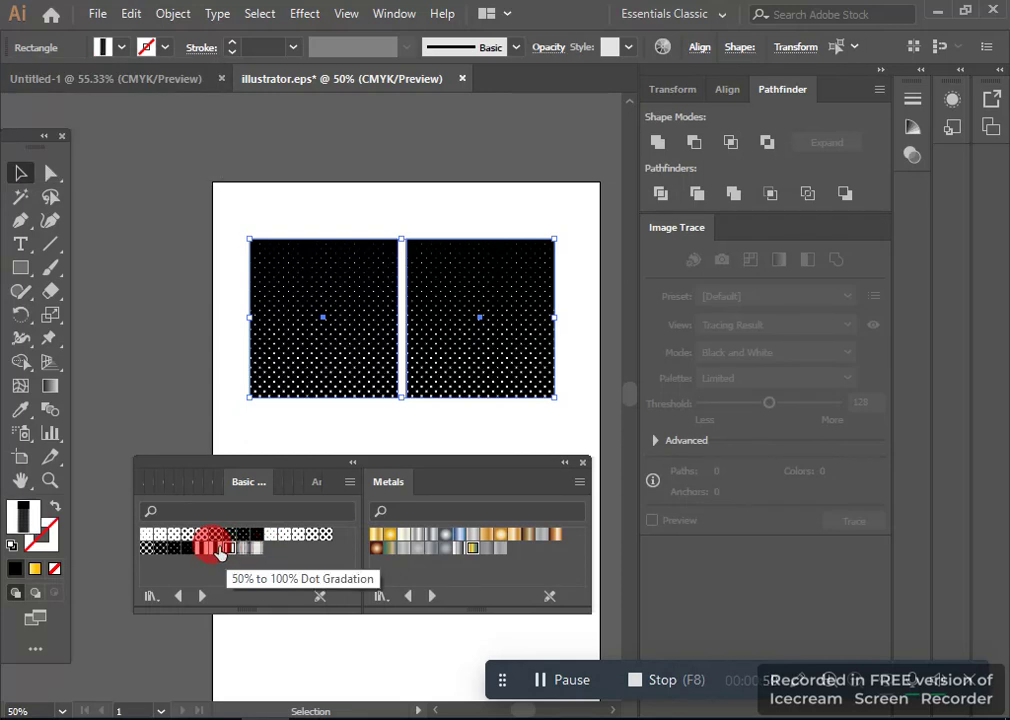
left_click(203, 553)
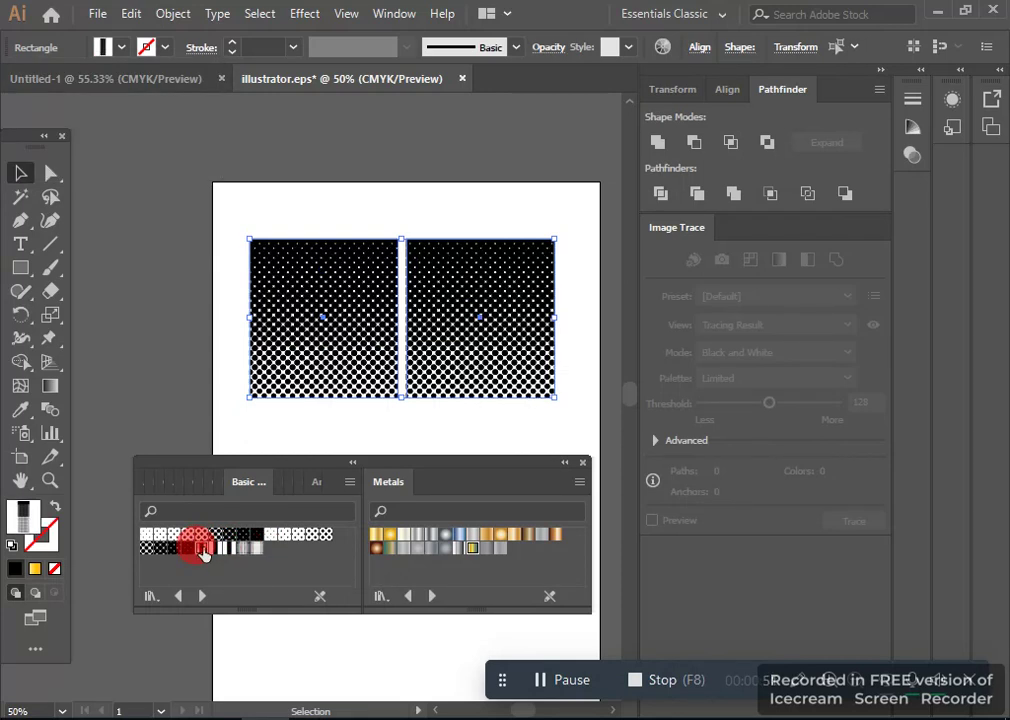
left_click(190, 549)
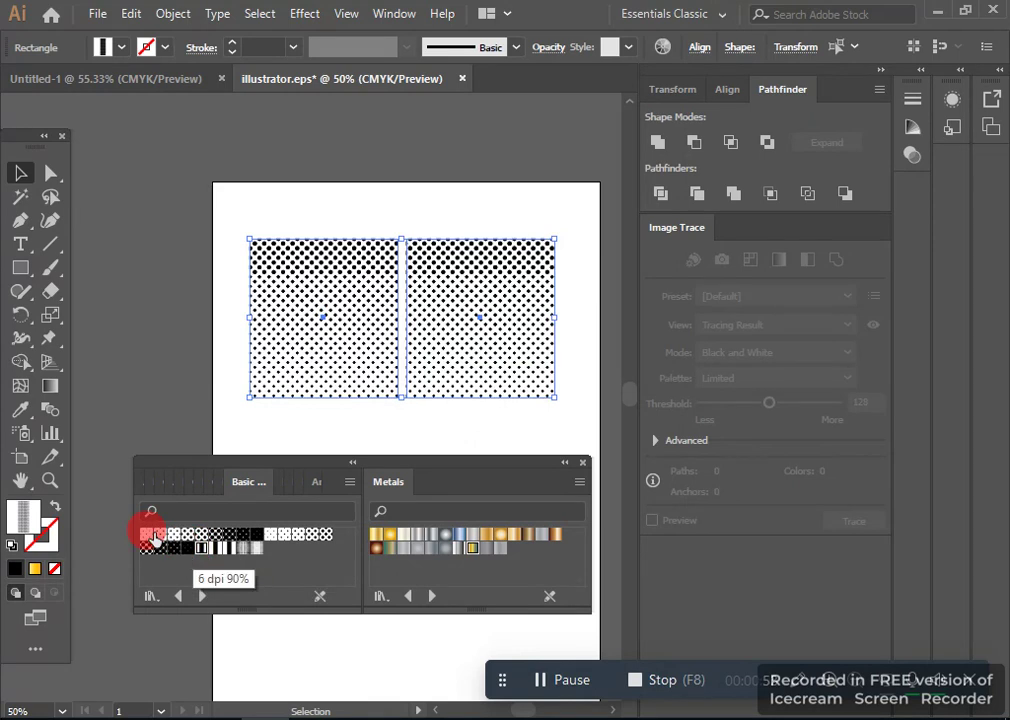
Step: Fill both squares with a thicker vertical line pattern from Basic Graphics_Lines
left_click(151, 596)
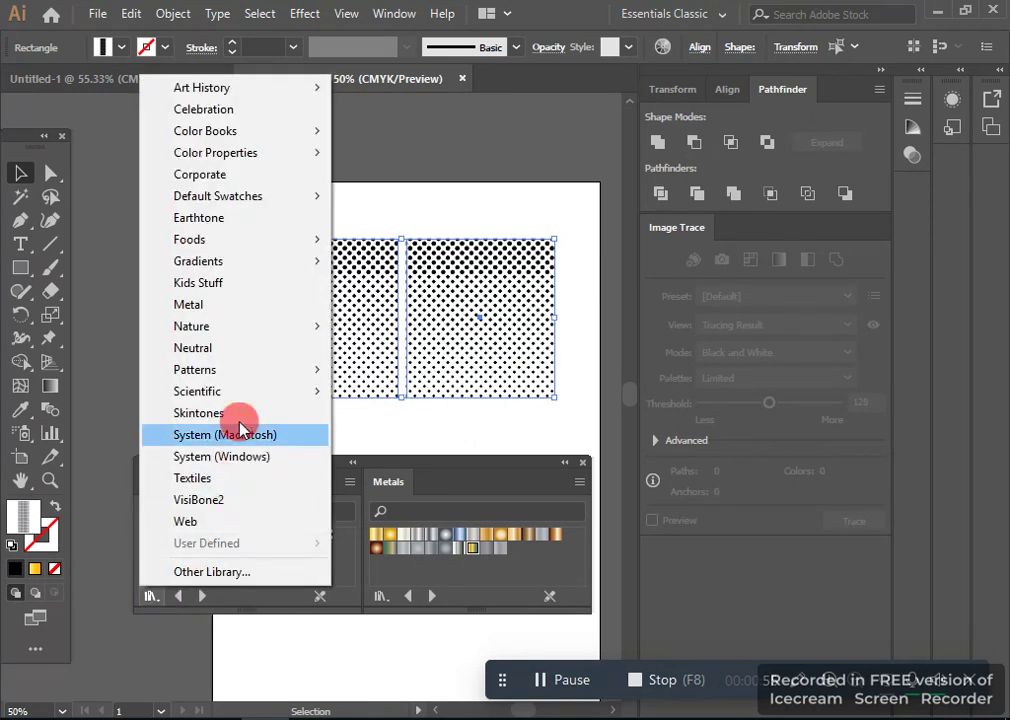
mouse_move(397, 370)
left_click(549, 393)
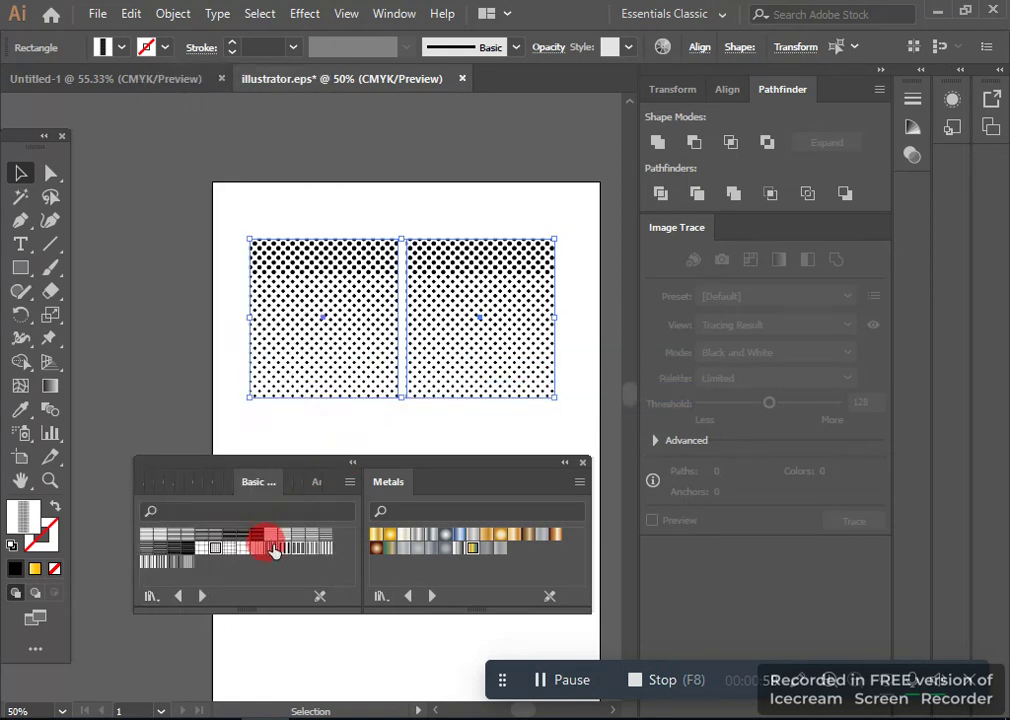
left_click(280, 551)
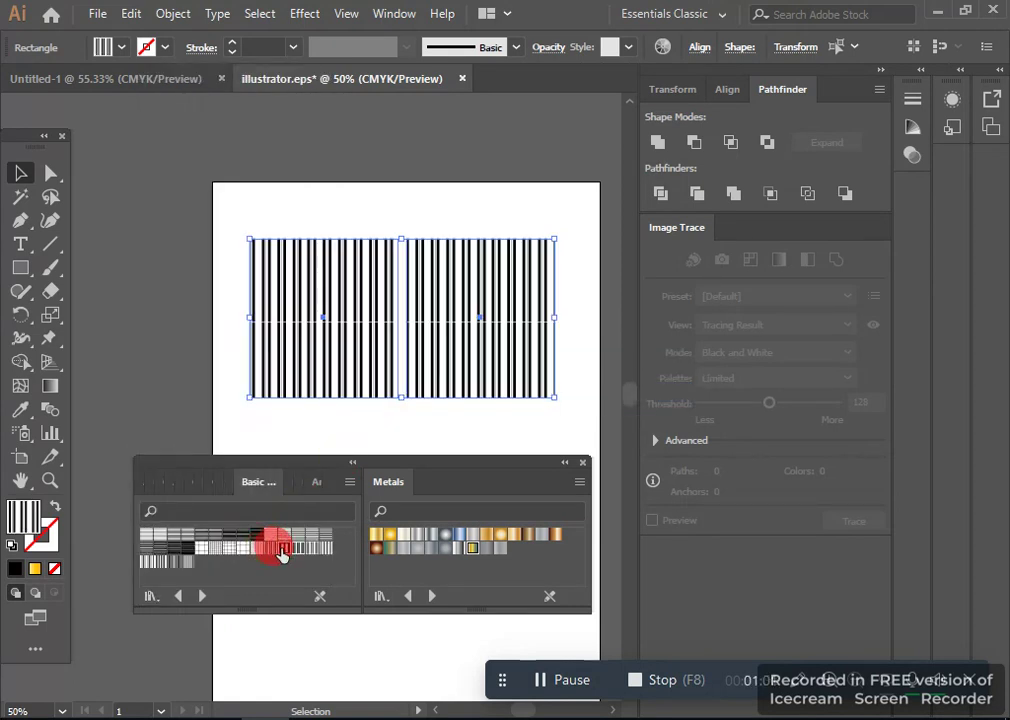
left_click(215, 534)
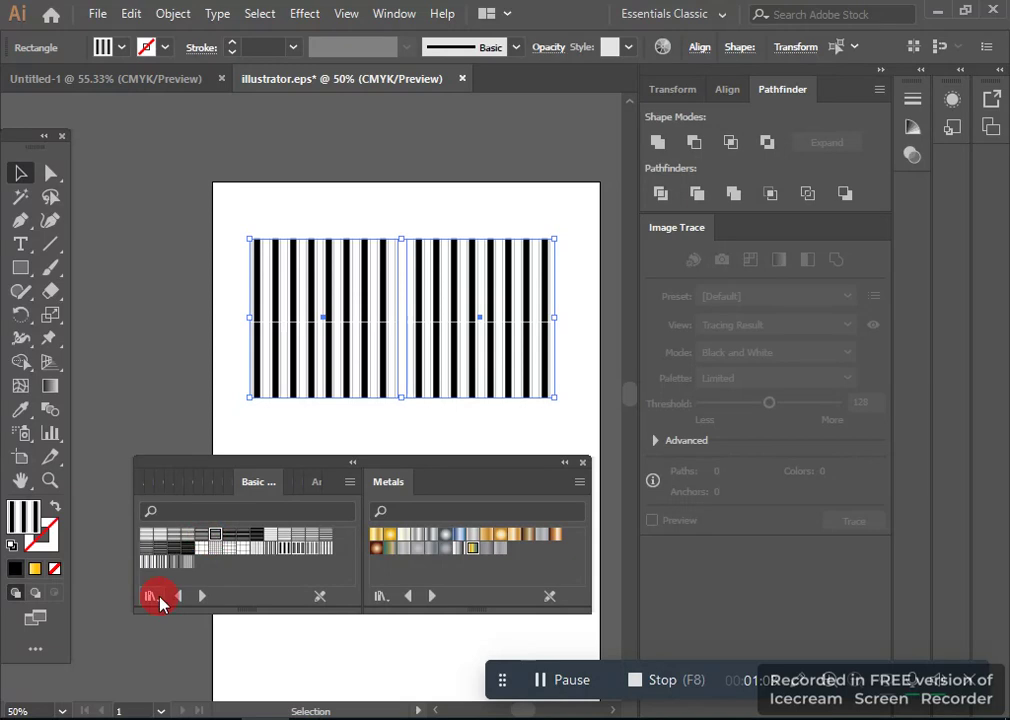
left_click(152, 597)
mouse_move(195, 369)
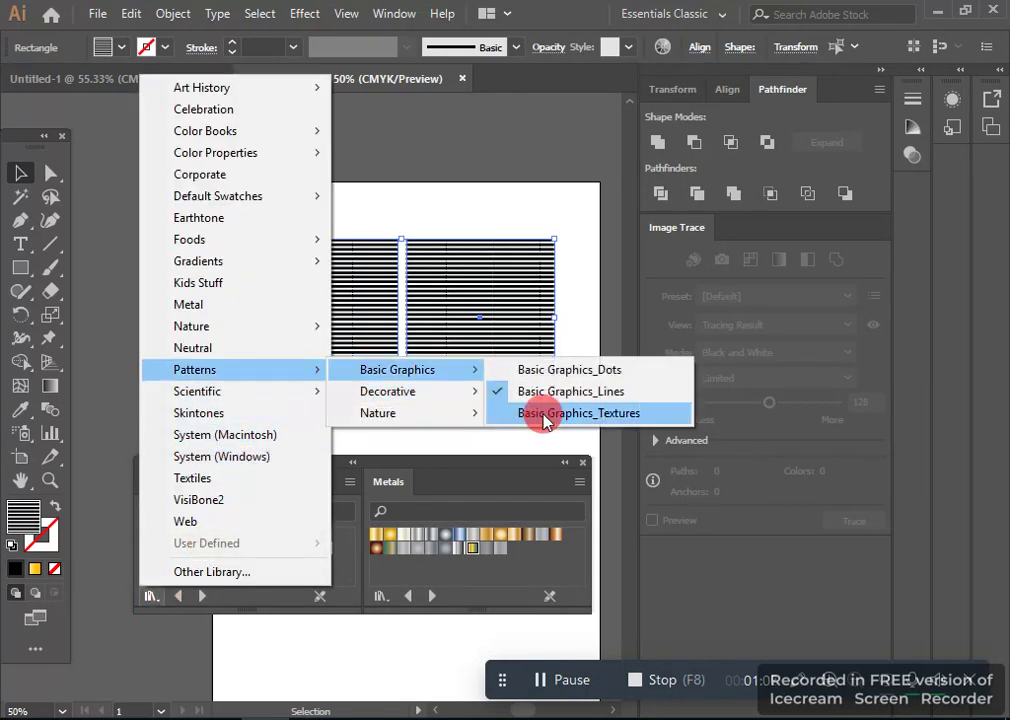
mouse_move(400, 391)
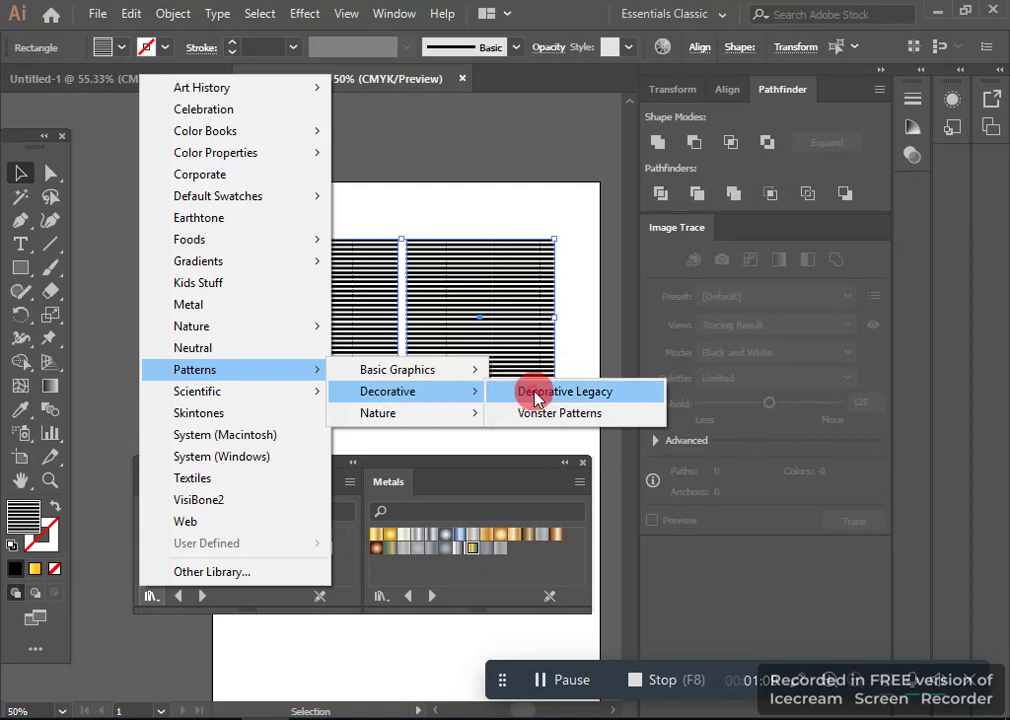
Step: Load Decorative Legacy and try fish, beige, woven, dotted, herringbone and purple geometric fills
left_click(537, 394)
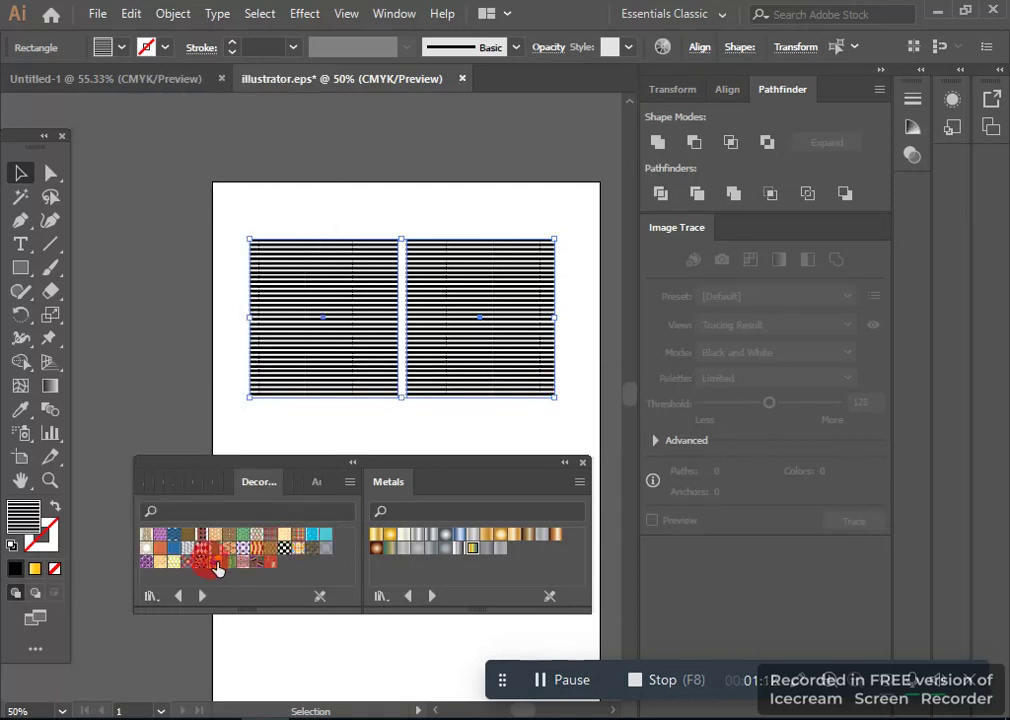
left_click(252, 553)
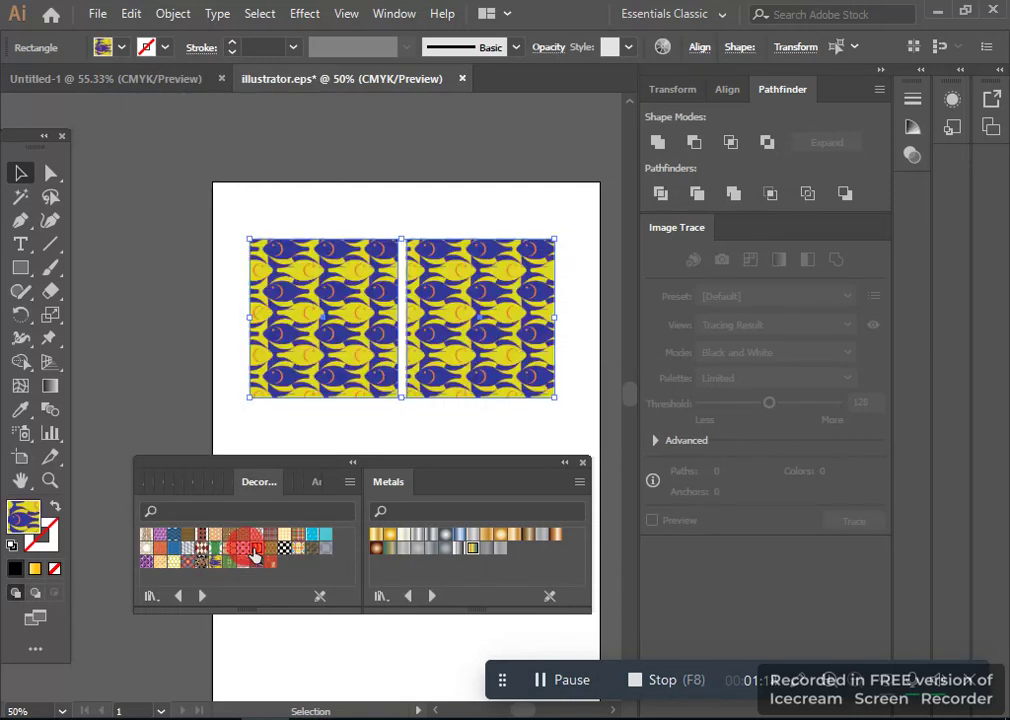
left_click(257, 538)
left_click(225, 539)
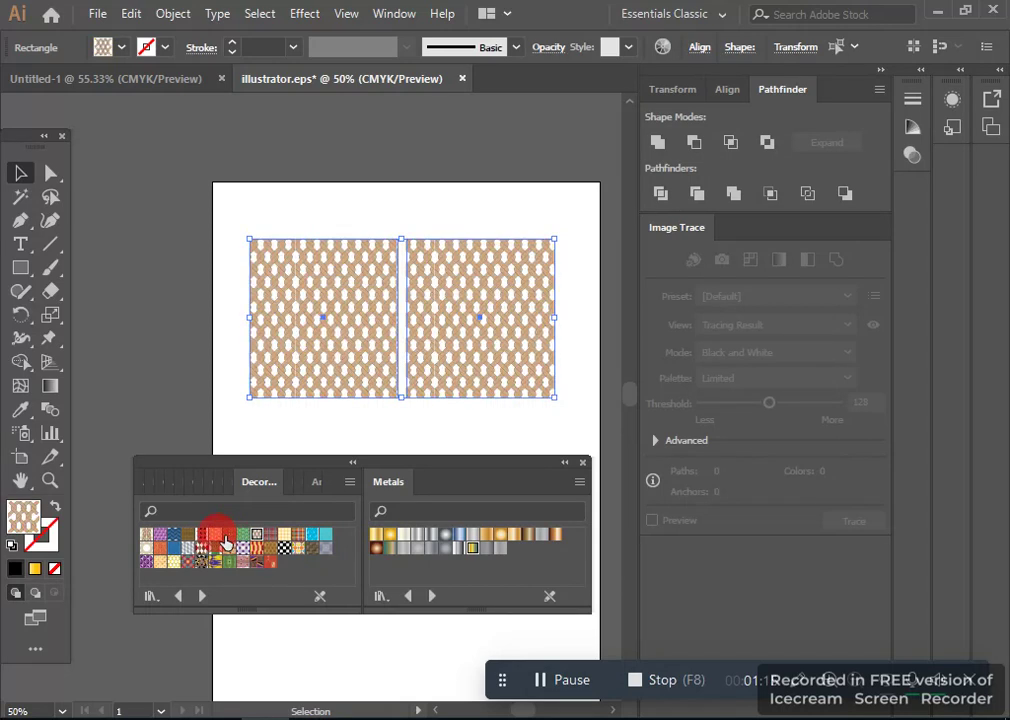
left_click(215, 539)
left_click(187, 540)
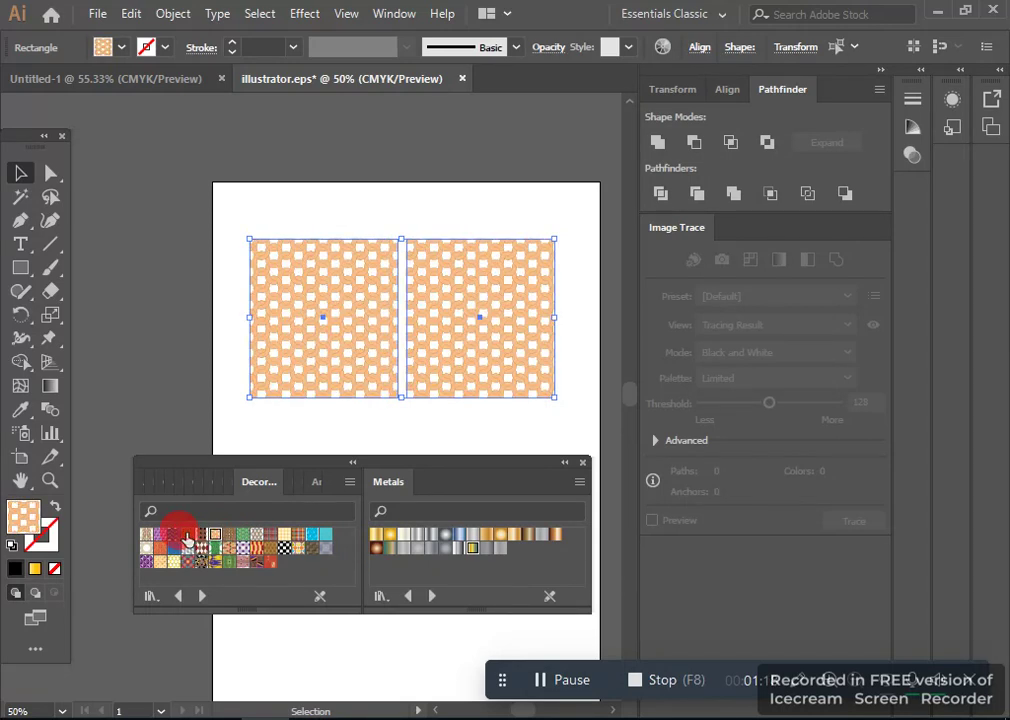
left_click(161, 538)
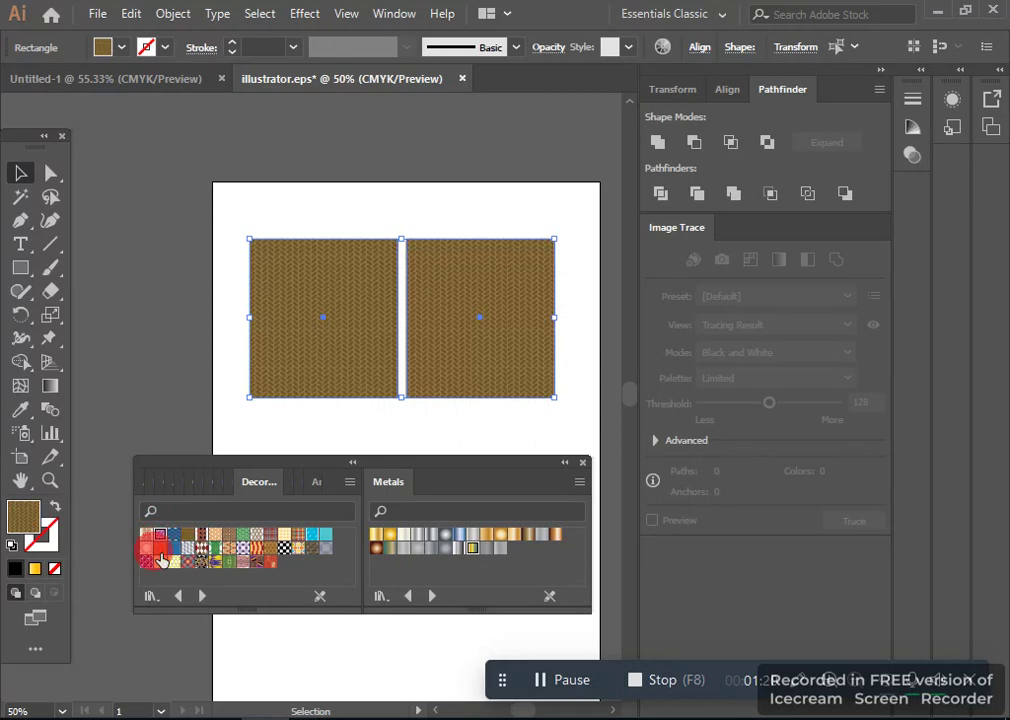
left_click(147, 554)
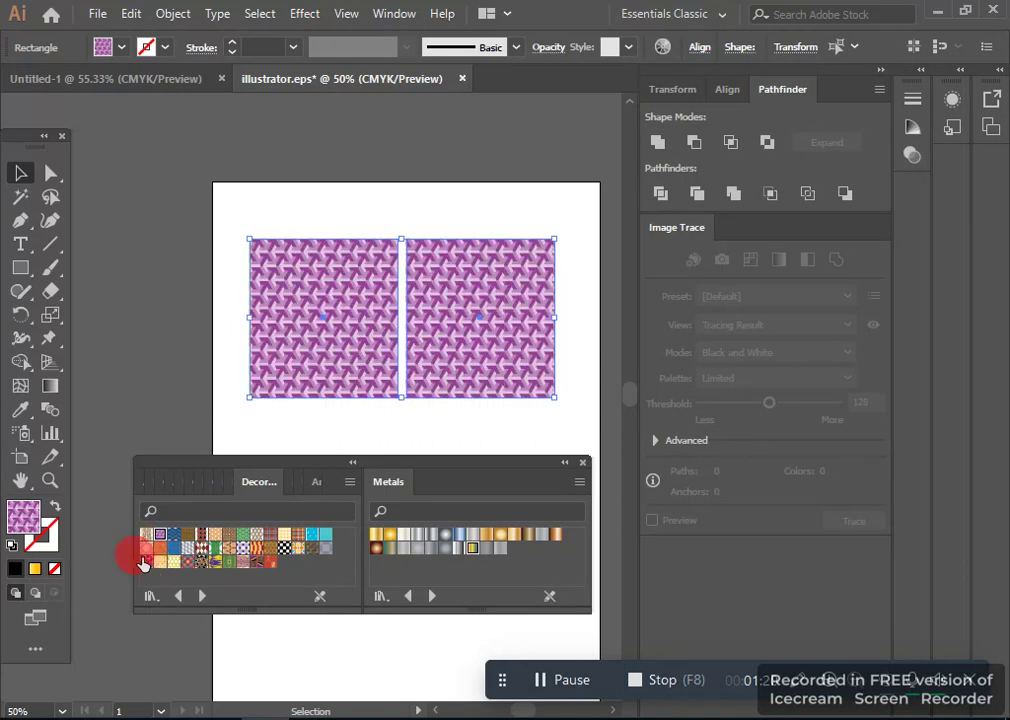
Step: Try ornamental, spiral, hex, blue and diamond fills, ending both squares on red plaid
left_click(254, 565)
left_click(243, 564)
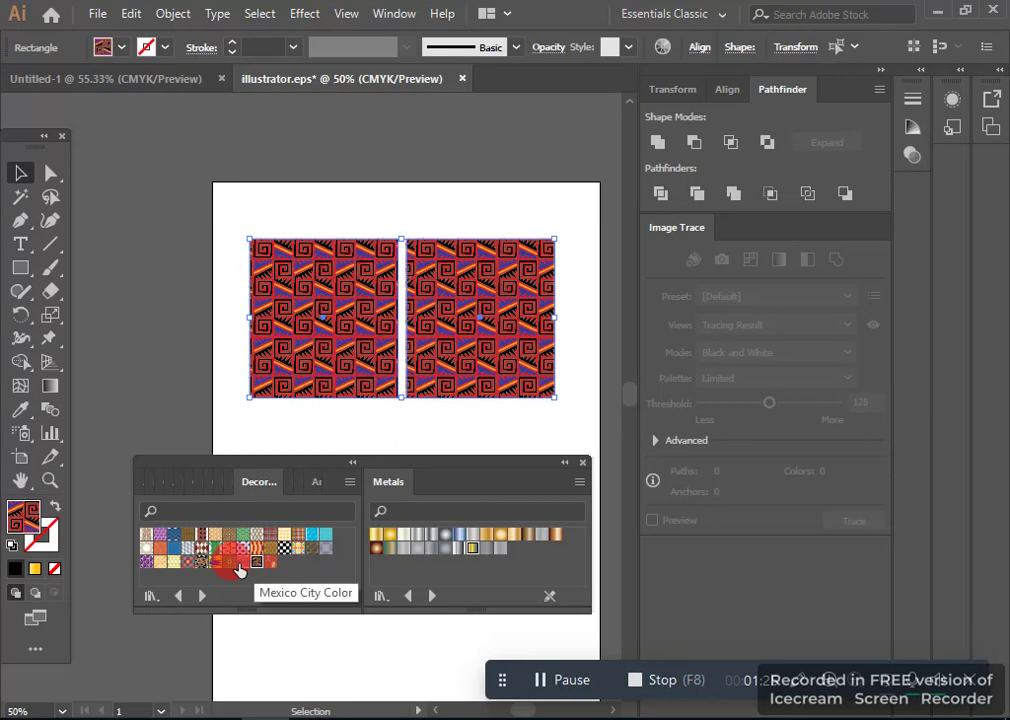
left_click(175, 565)
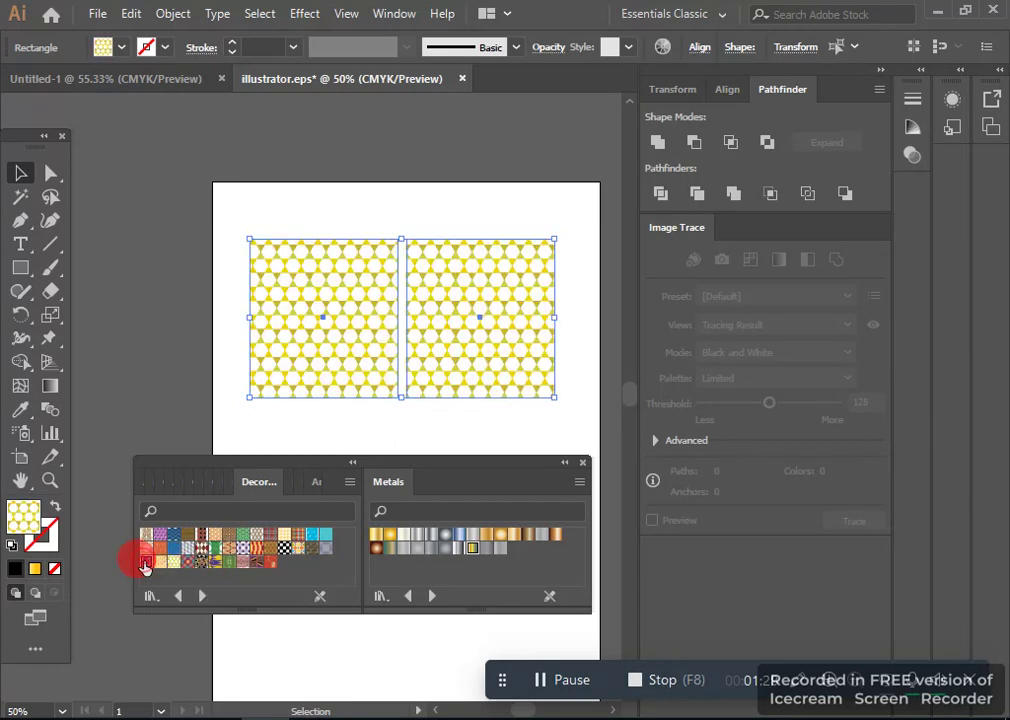
left_click(163, 555)
left_click(285, 541)
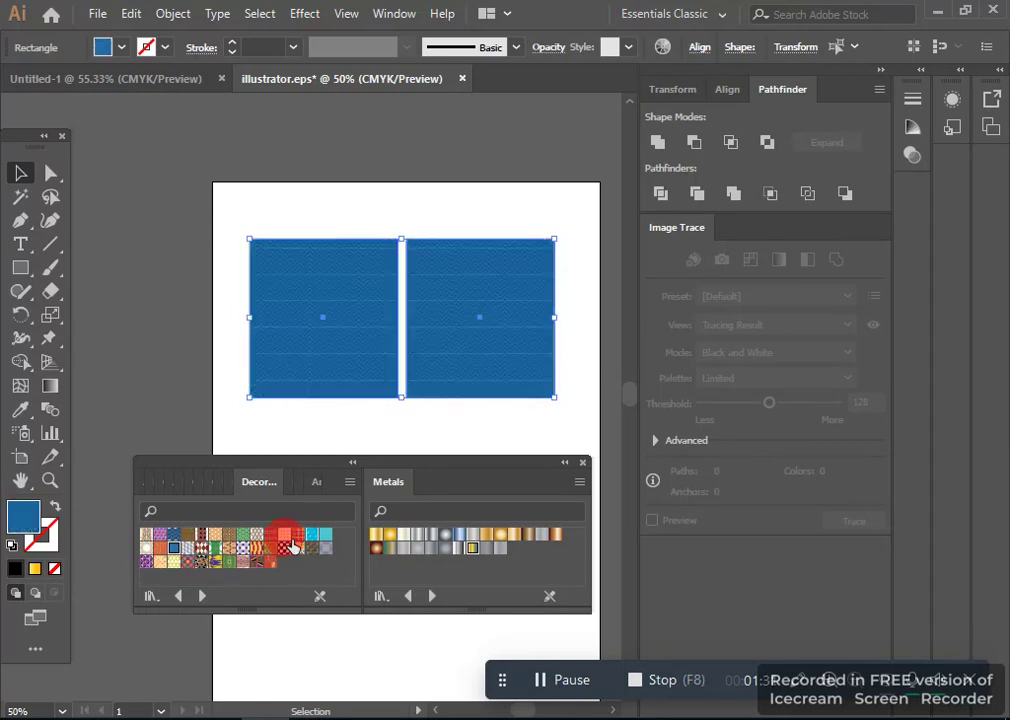
left_click(324, 536)
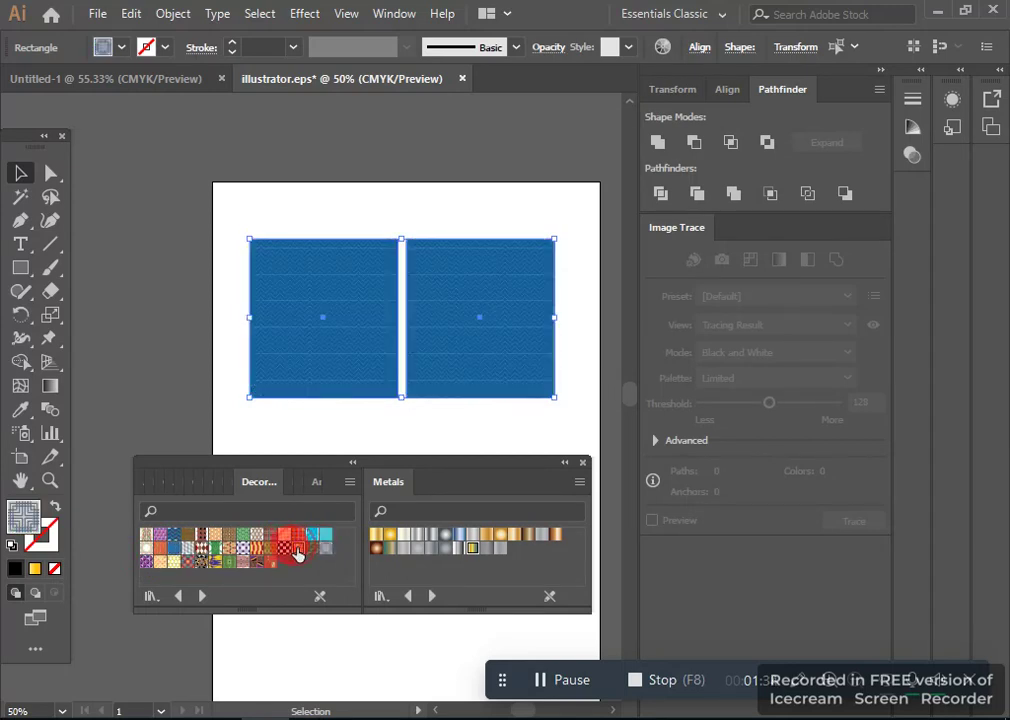
left_click(297, 549)
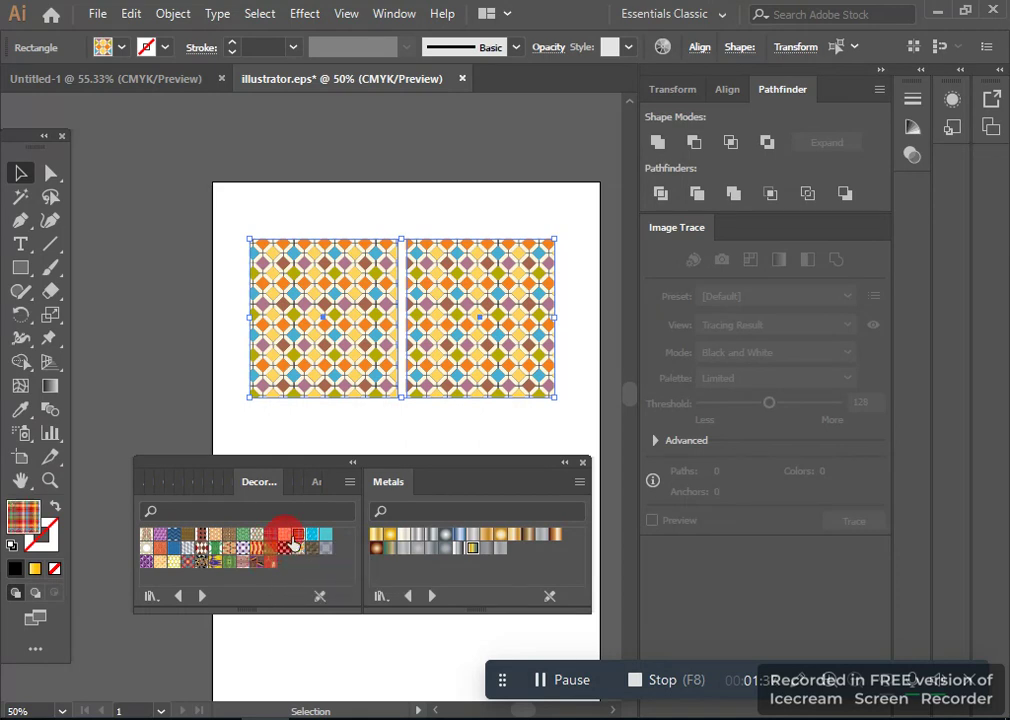
left_click(294, 541)
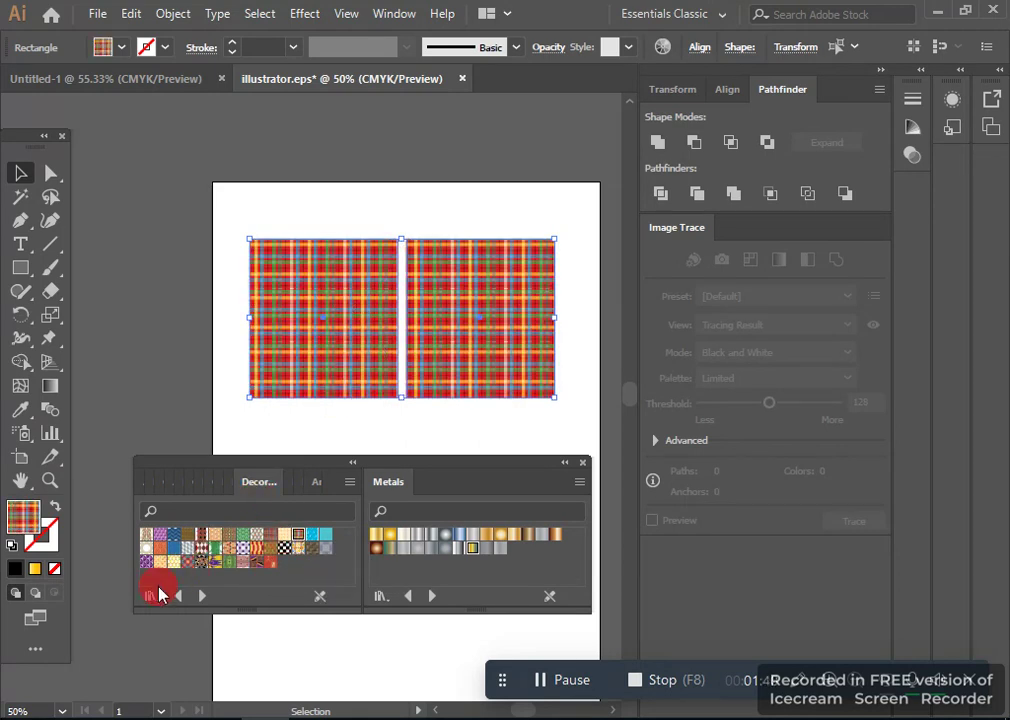
left_click(156, 598)
mouse_move(195, 370)
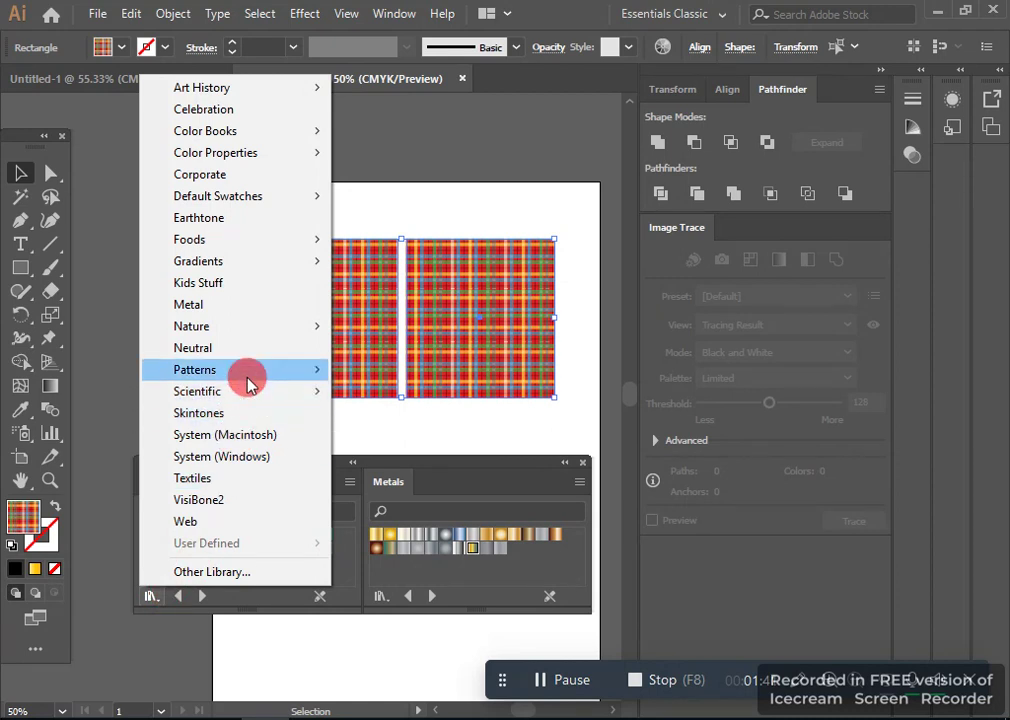
mouse_move(388, 391)
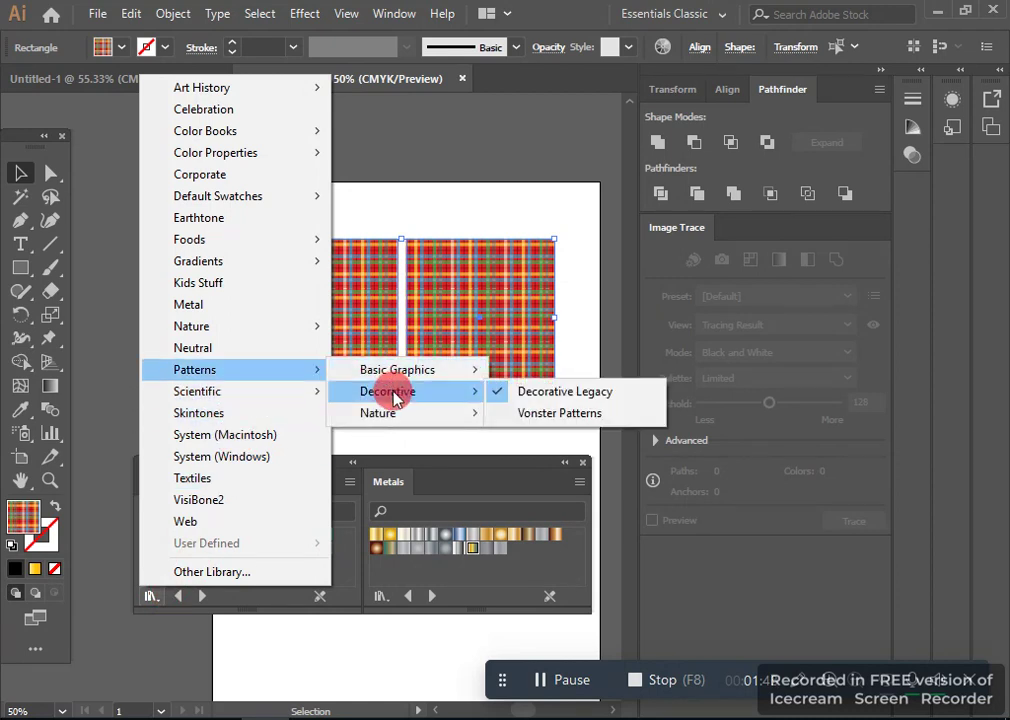
Step: Load Vonster Patterns and, after teal circle, swirl and golden star, settle on the colourful flower fill
left_click(540, 413)
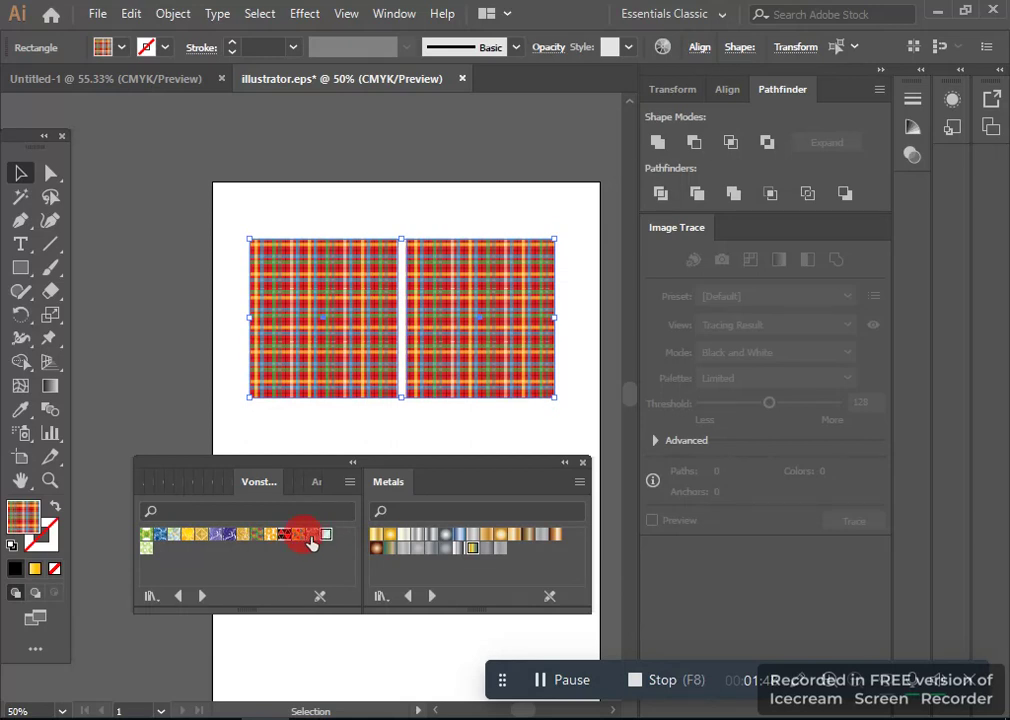
left_click(323, 536)
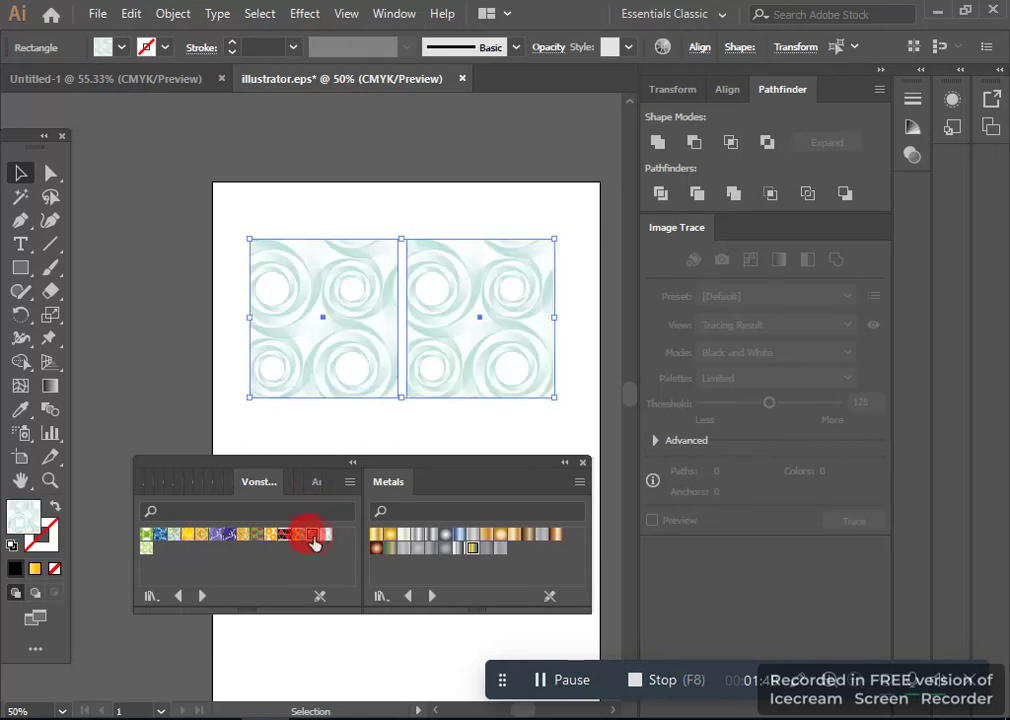
left_click(299, 537)
left_click(281, 536)
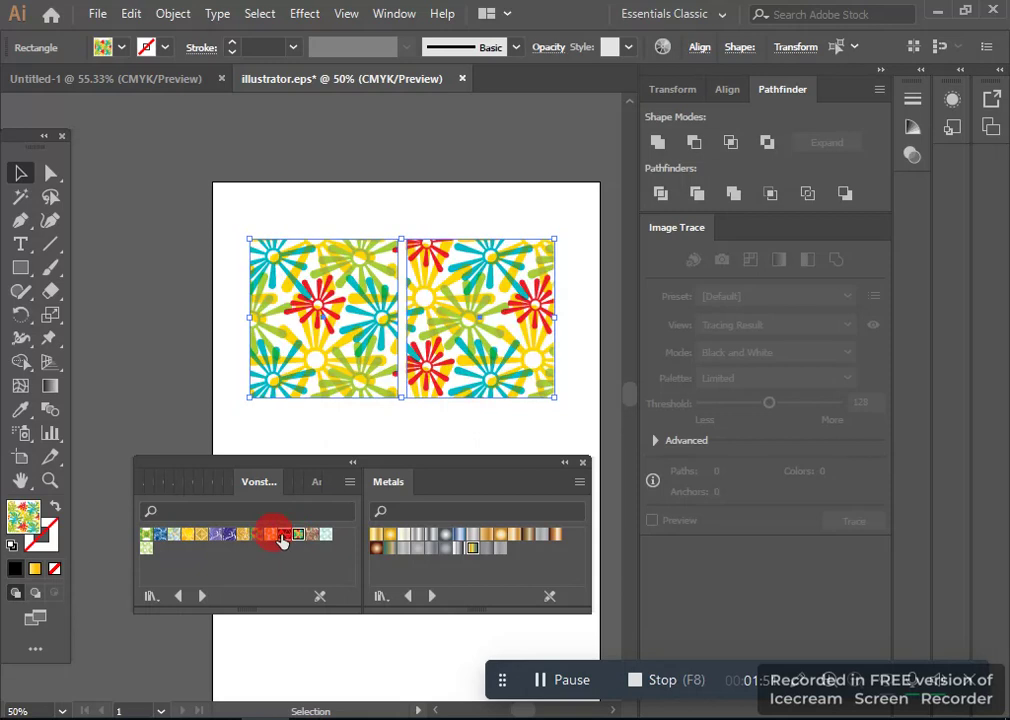
left_click(274, 538)
left_click(294, 537)
left_click(292, 539)
left_click(151, 596)
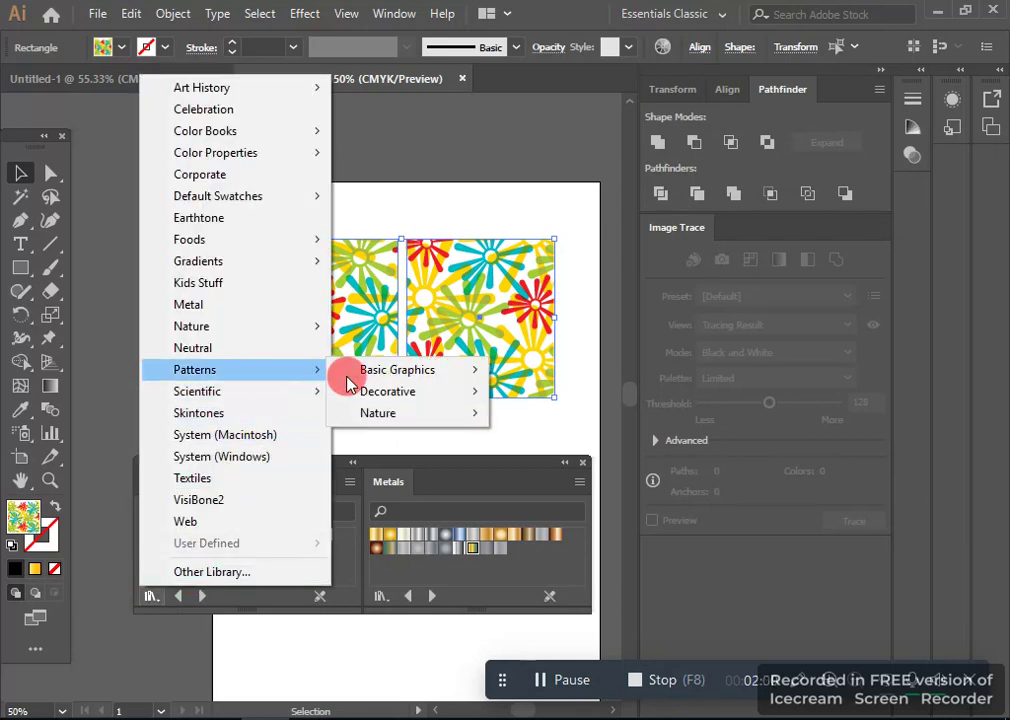
mouse_move(378, 413)
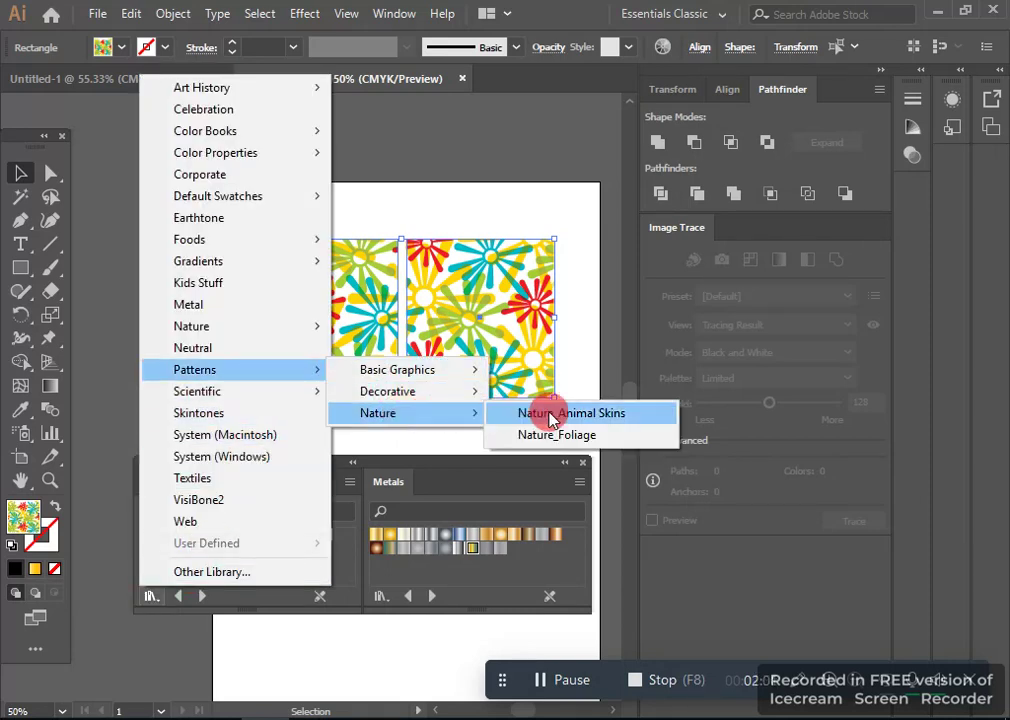
Step: Load Nature_Animal Skins and try Zebra, snakeskin, tiger and leopard fills, ending on Cheetah
left_click(584, 421)
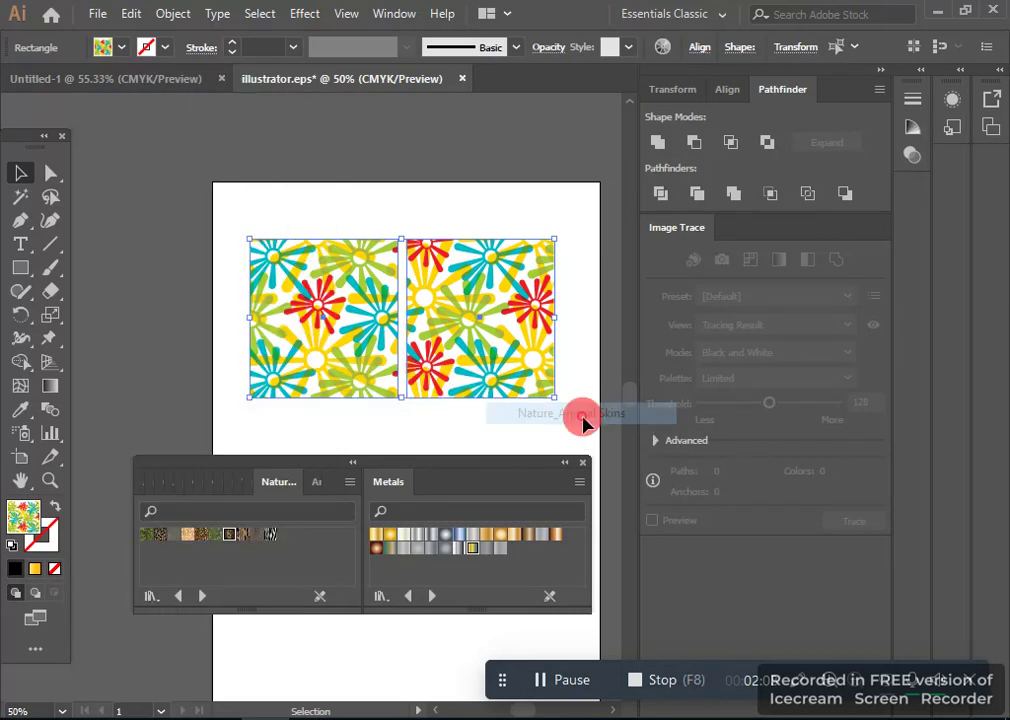
left_click(270, 536)
left_click(256, 535)
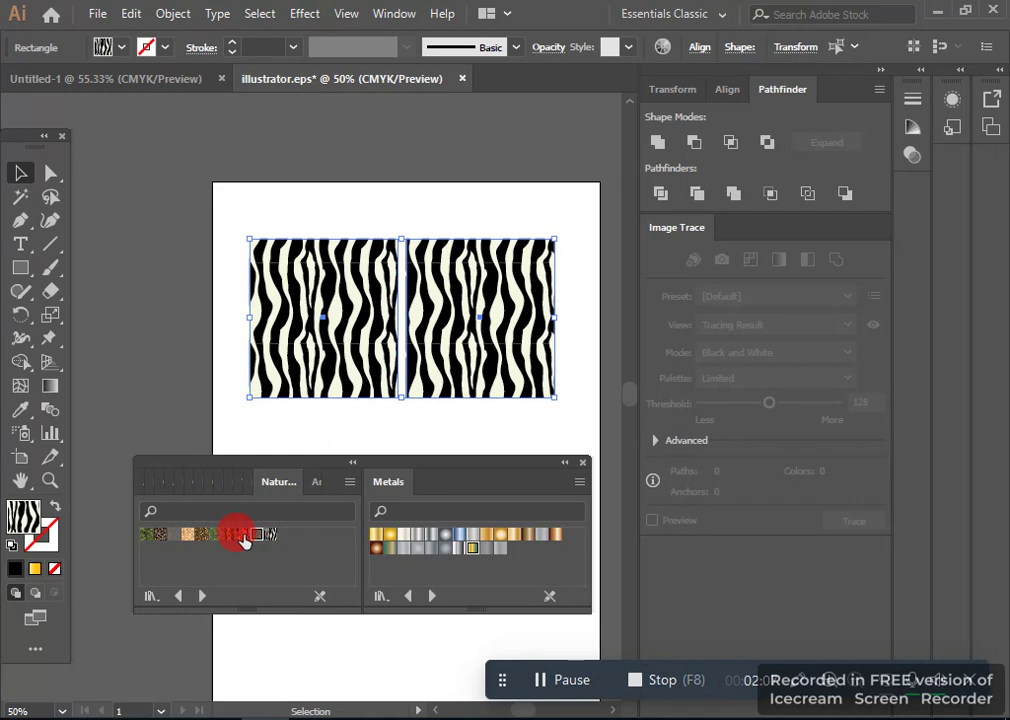
left_click(228, 536)
left_click(199, 536)
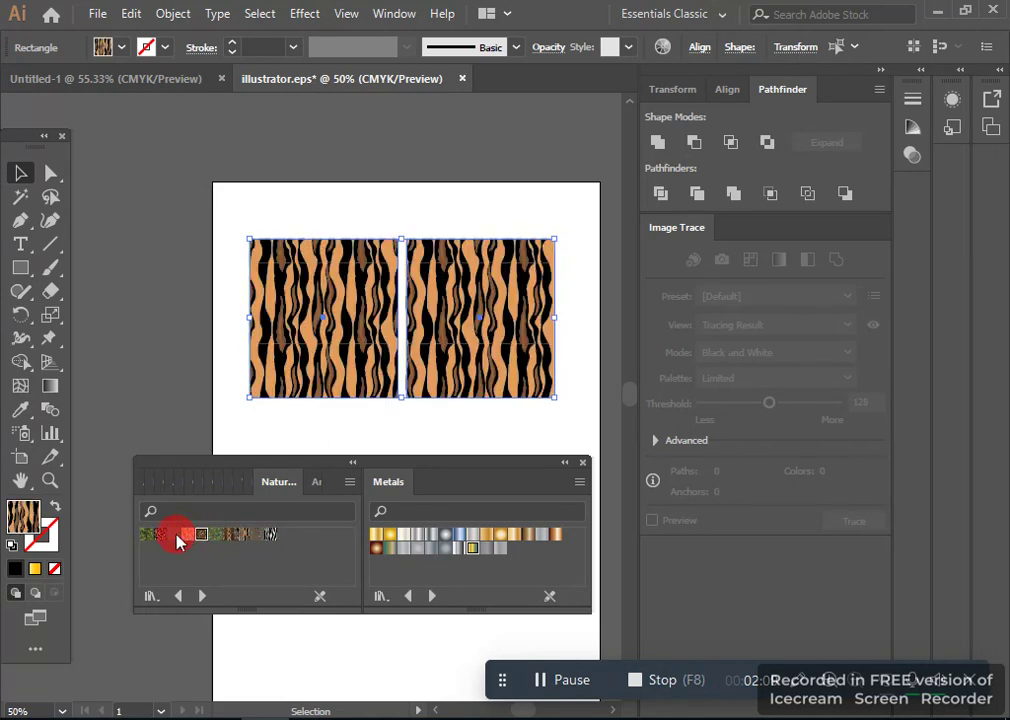
left_click(157, 536)
left_click(160, 537)
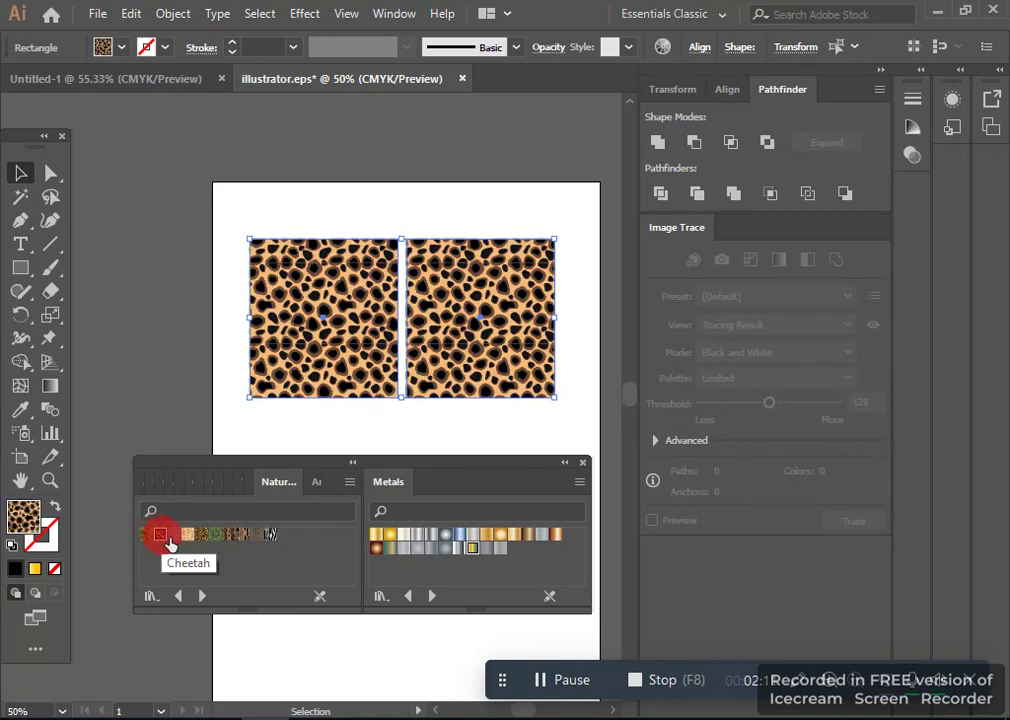
left_click(150, 595)
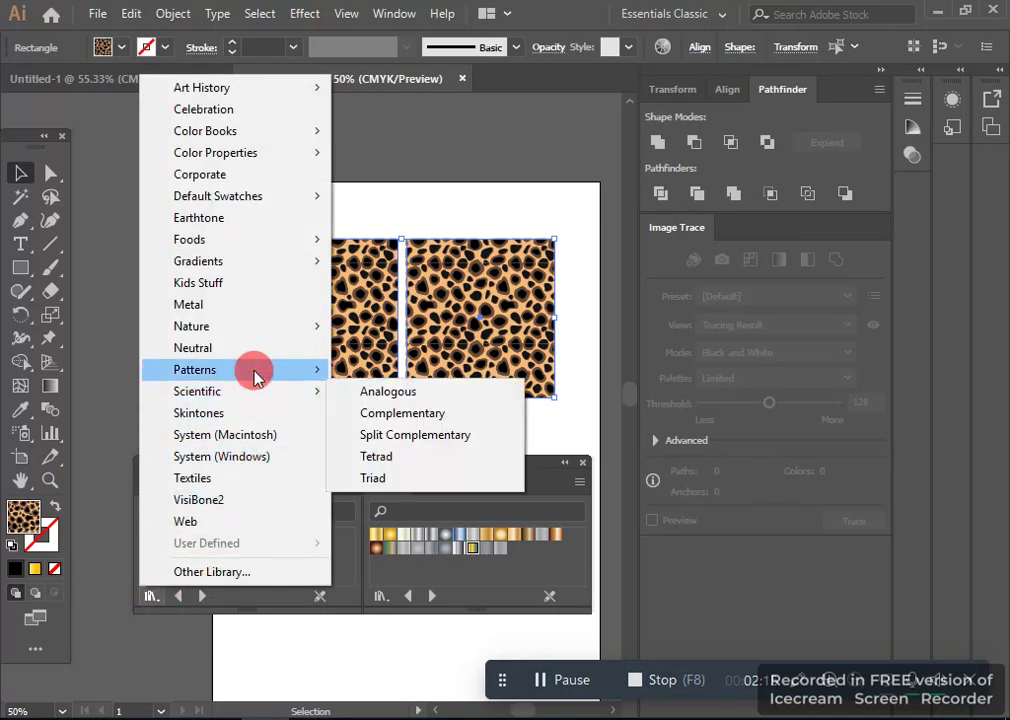
mouse_move(378, 413)
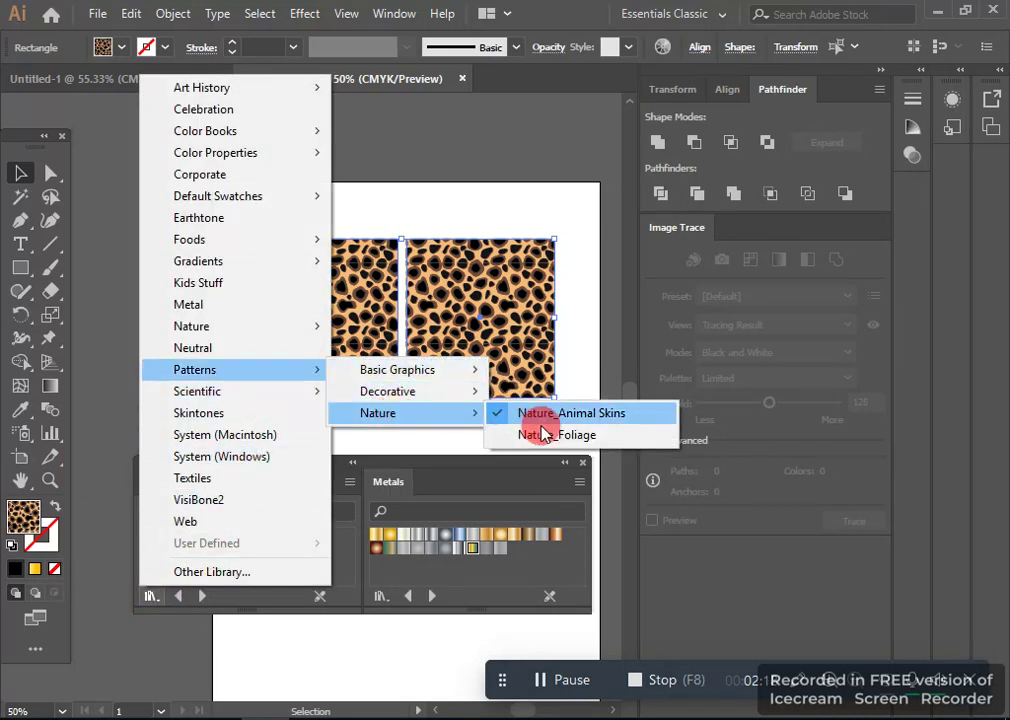
Step: Load Nature_Foliage and try teal foliage, pansy, wild-flowers and blue leaf fills
left_click(534, 435)
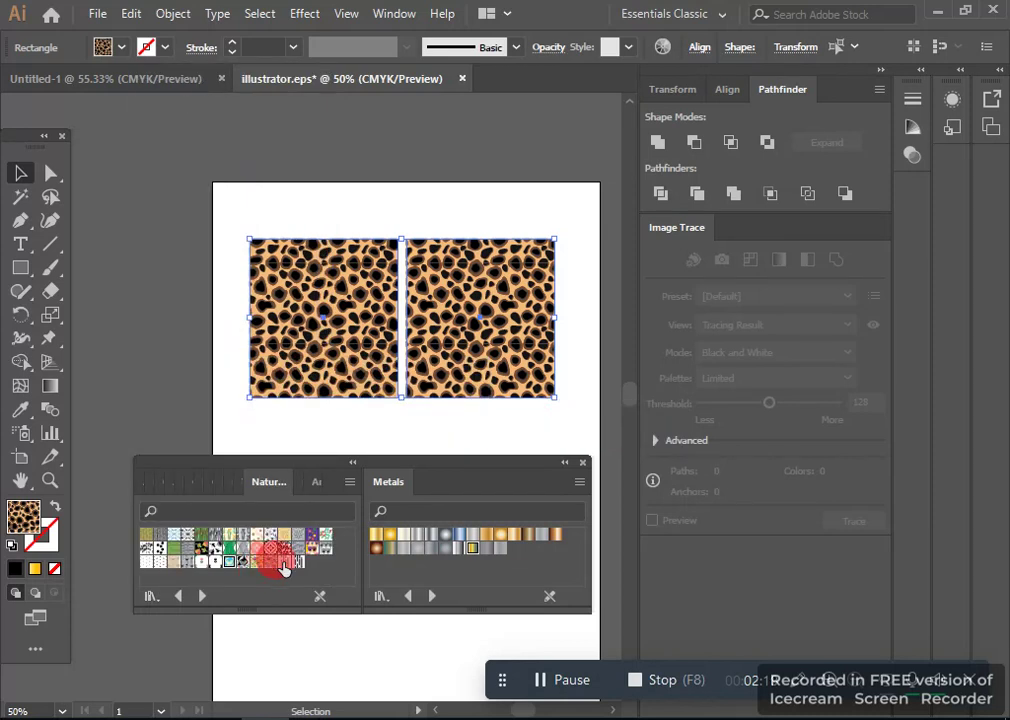
left_click(306, 556)
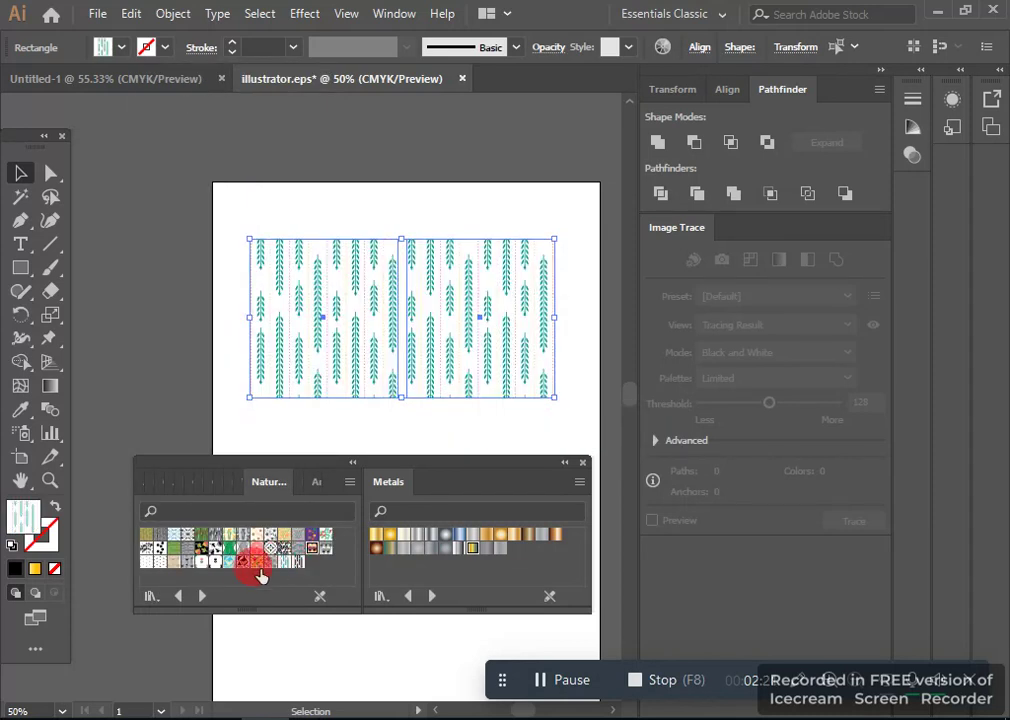
left_click(258, 566)
left_click(243, 562)
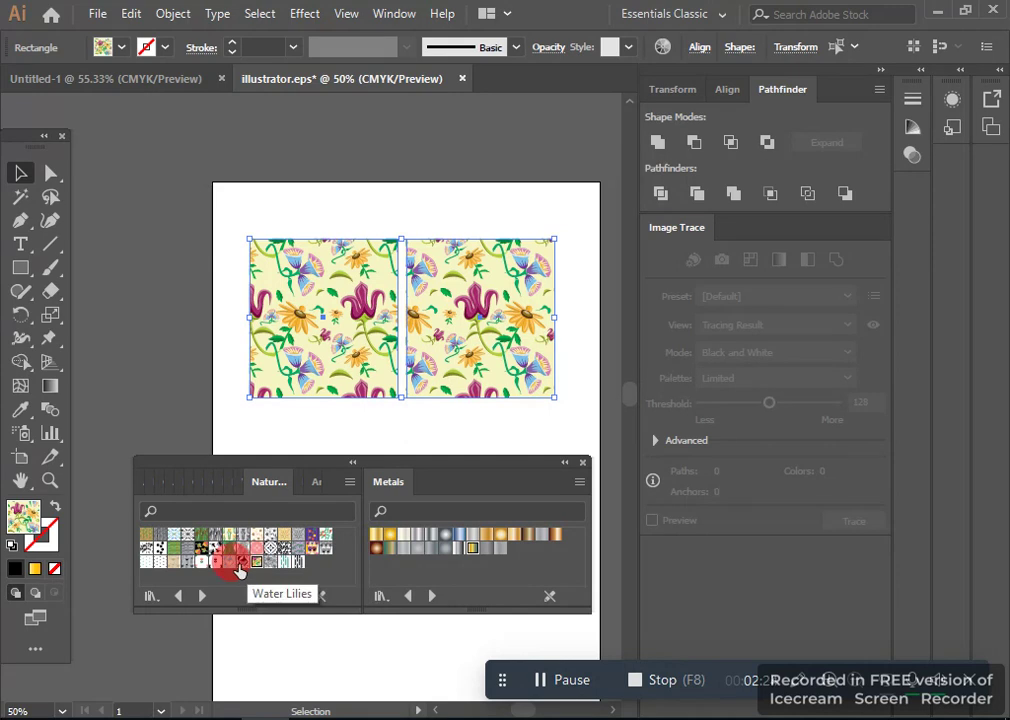
left_click(228, 564)
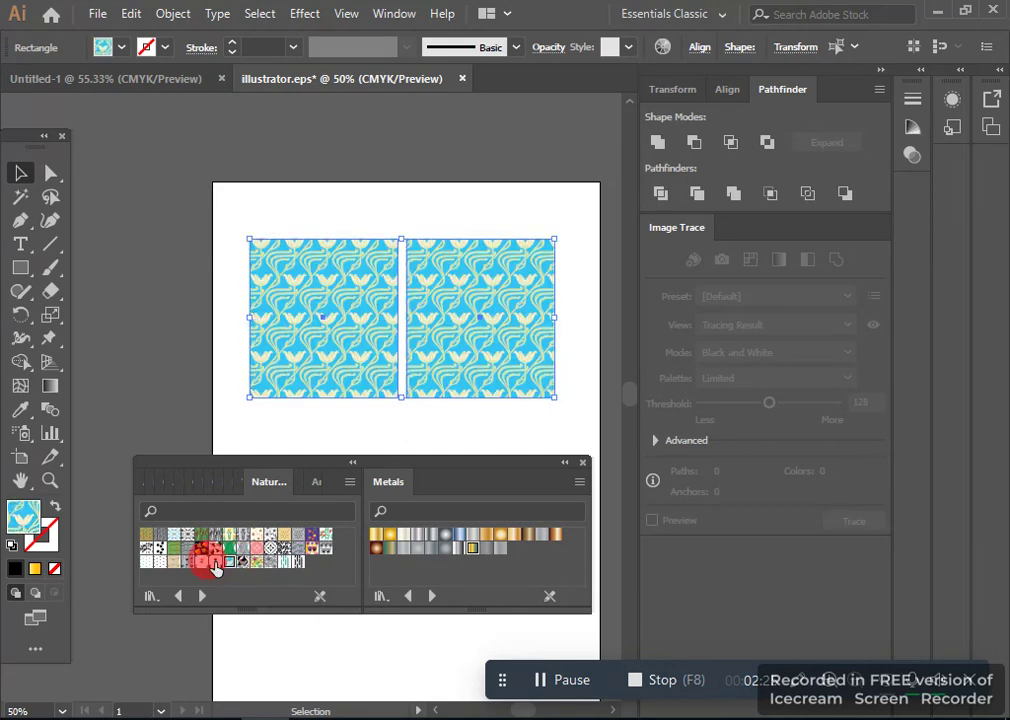
left_click(152, 598)
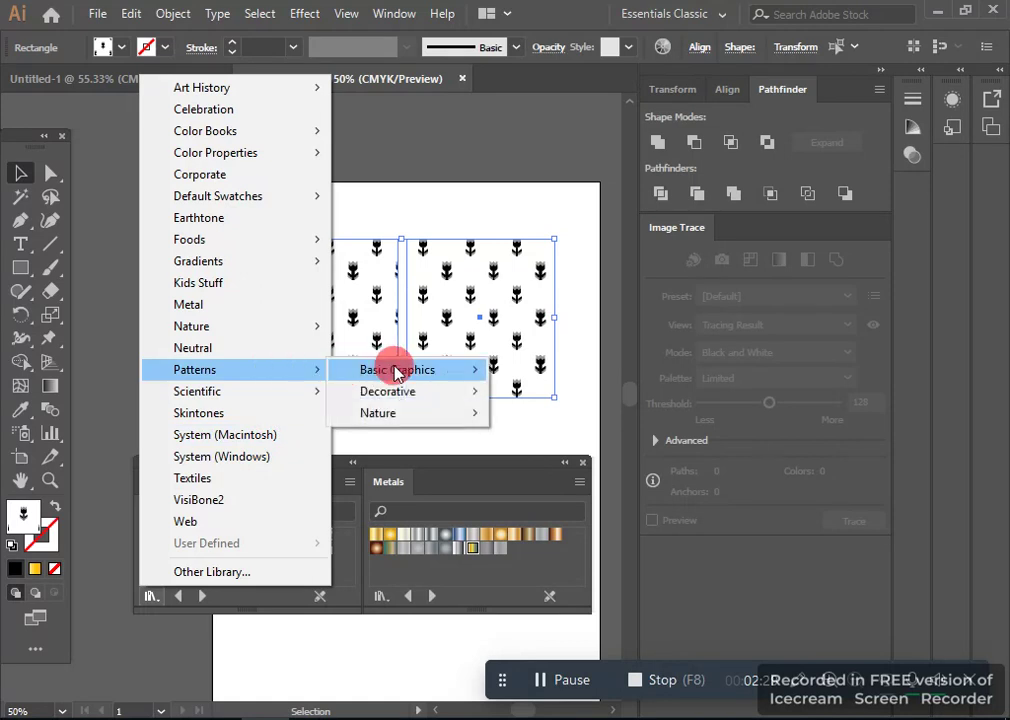
Step: Refill with the Vonster starburst pattern, then shrink one square and move it to the top-left
mouse_move(388, 391)
left_click(541, 414)
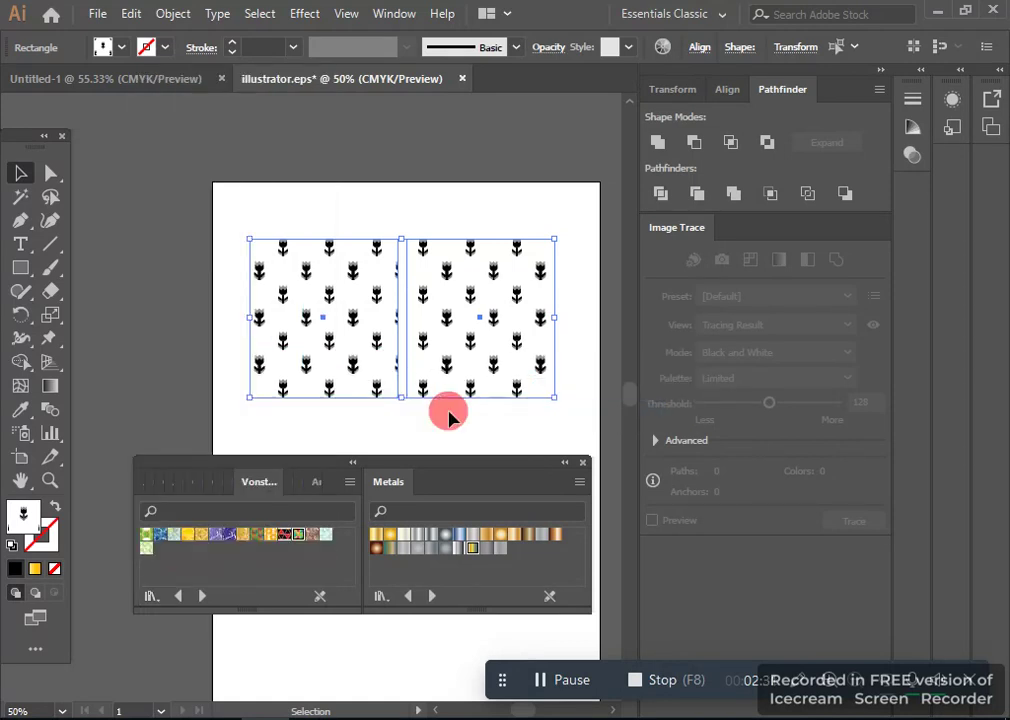
left_click(297, 537)
mouse_move(506, 320)
left_mouse_down()
mouse_move(502, 384)
mouse_move(337, 350)
mouse_move(310, 329)
left_mouse_up()
mouse_move(368, 375)
left_mouse_down()
mouse_move(335, 365)
mouse_move(331, 332)
left_mouse_up()
left_click(378, 387)
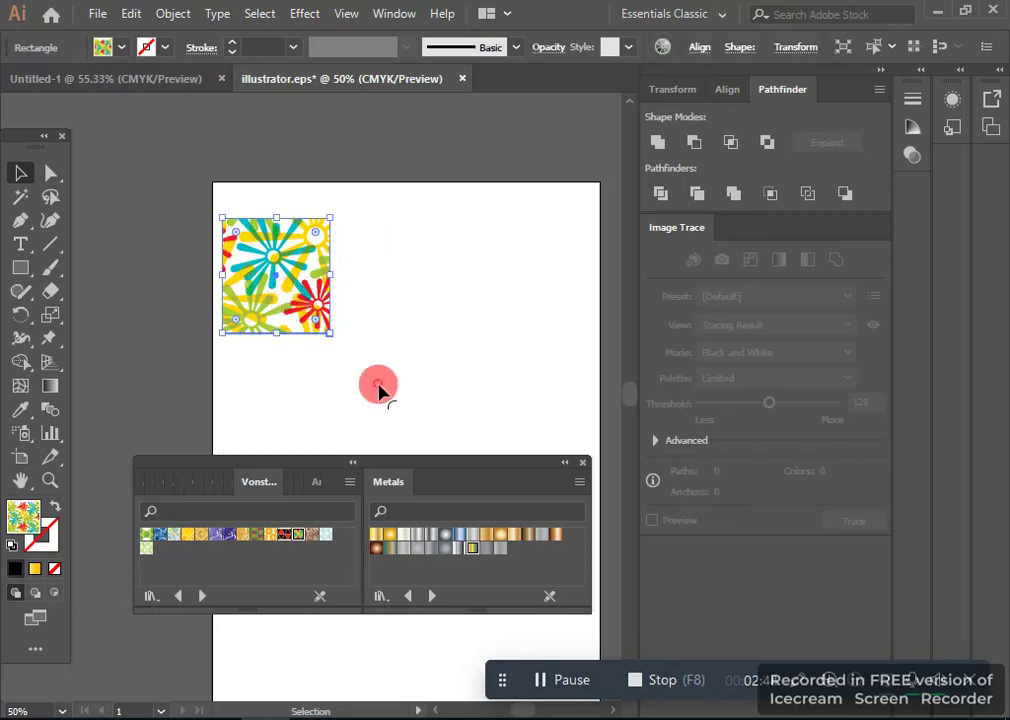
Step: Copy the small starburst square to its right and repeat with Ctrl+D to extend the row
left_click(278, 309)
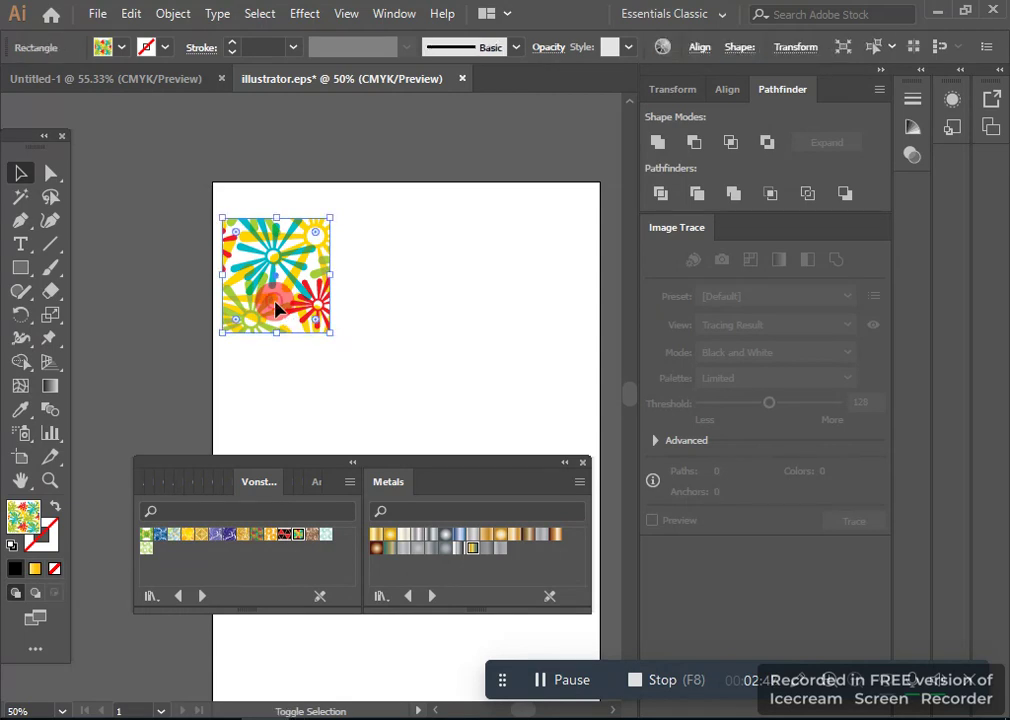
left_click_drag(278, 309, 381, 316)
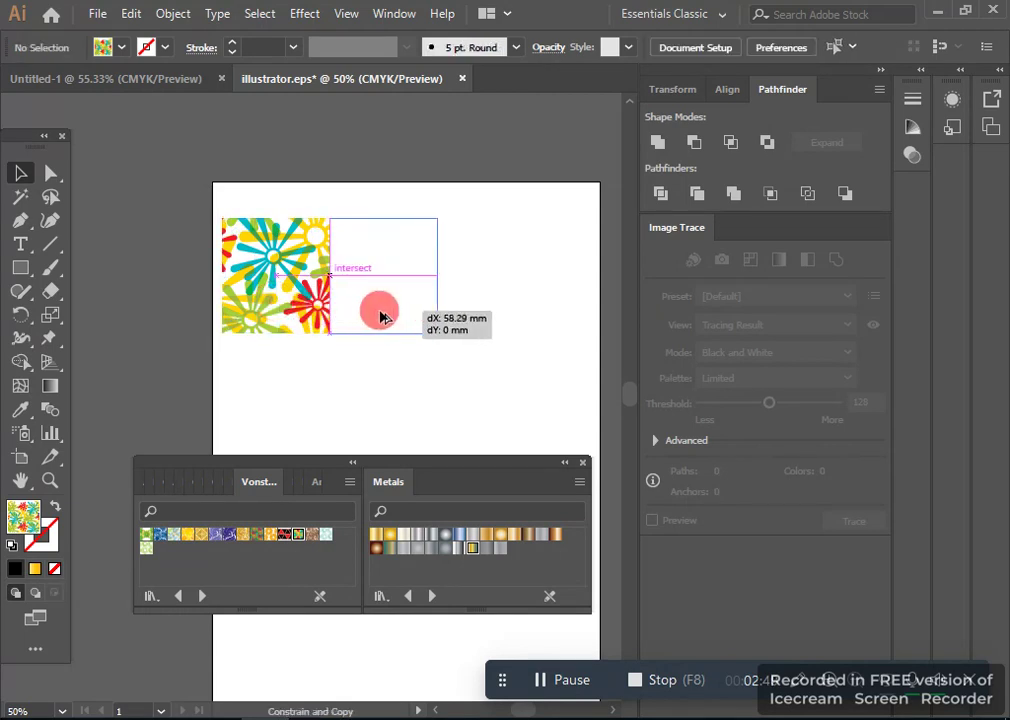
left_click_drag(381, 316, 377, 318)
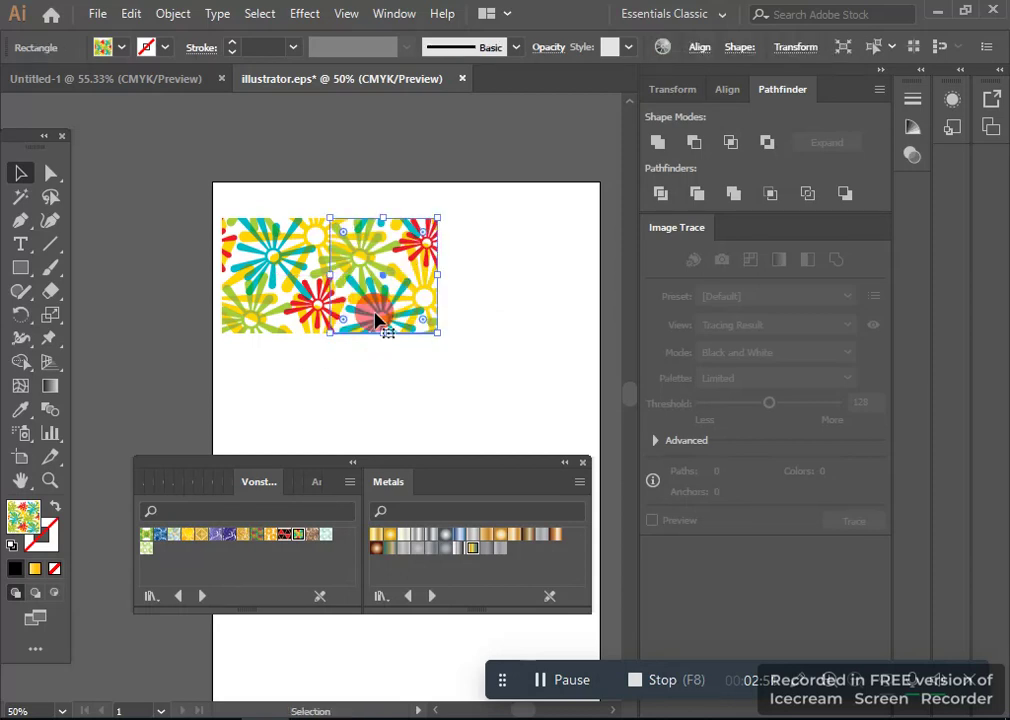
key("ctrl+d")
key("ctrl+d")
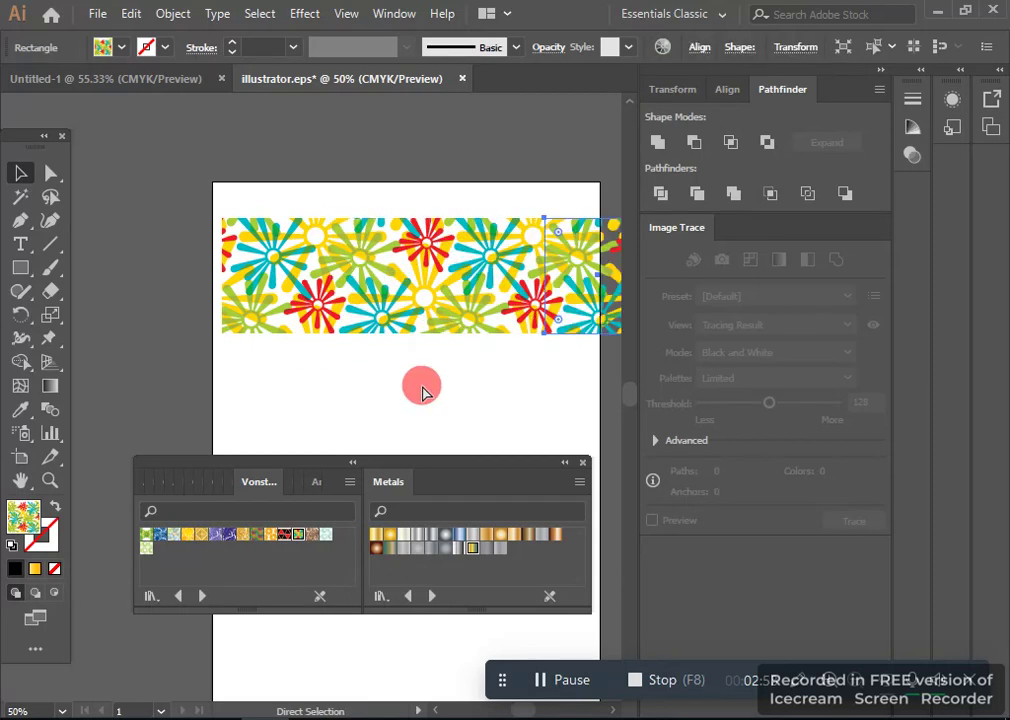
left_click(467, 413)
Step: Remove the empty text box below the patterned banner
scroll(467, 413, "down", 1)
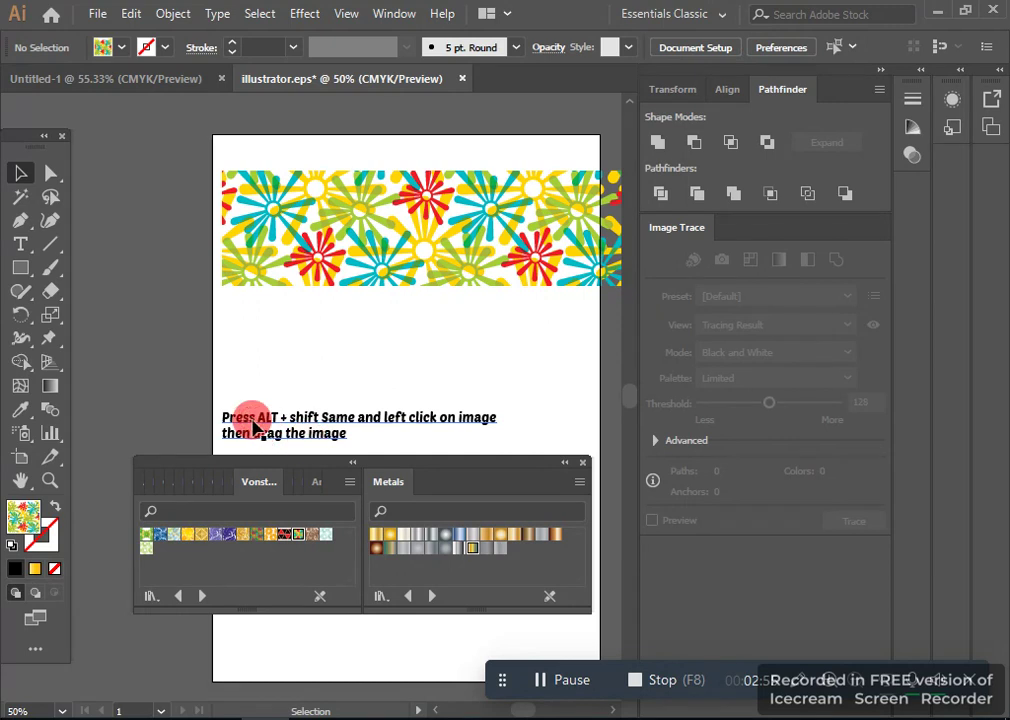
left_click(255, 427)
scroll(210, 432, "down", 1)
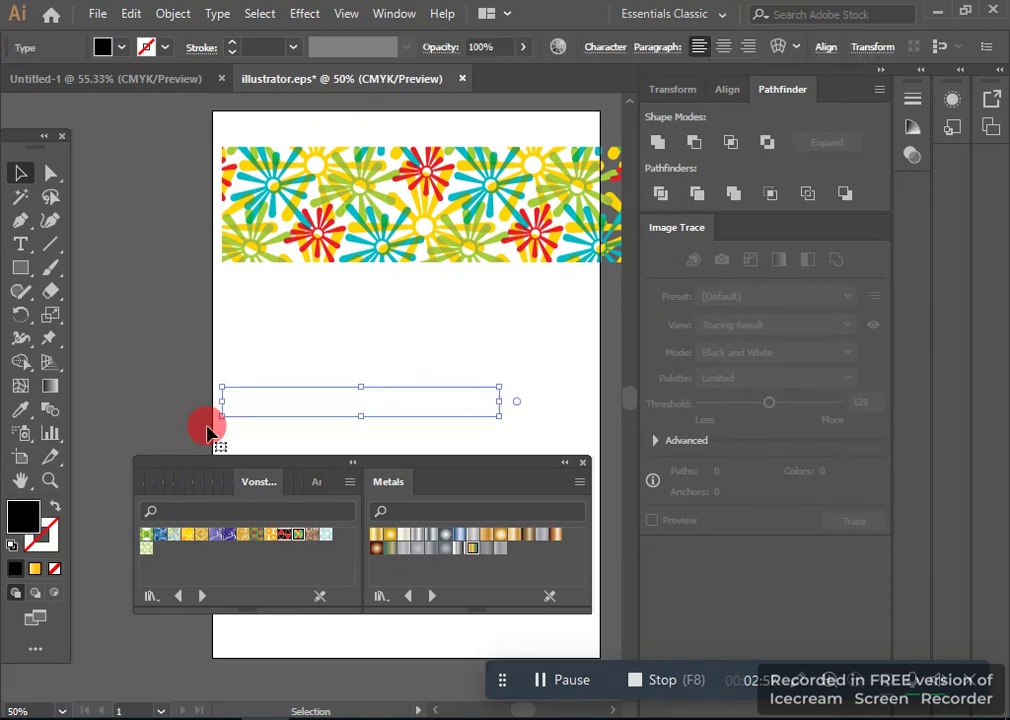
key("ctrl+shift+a")
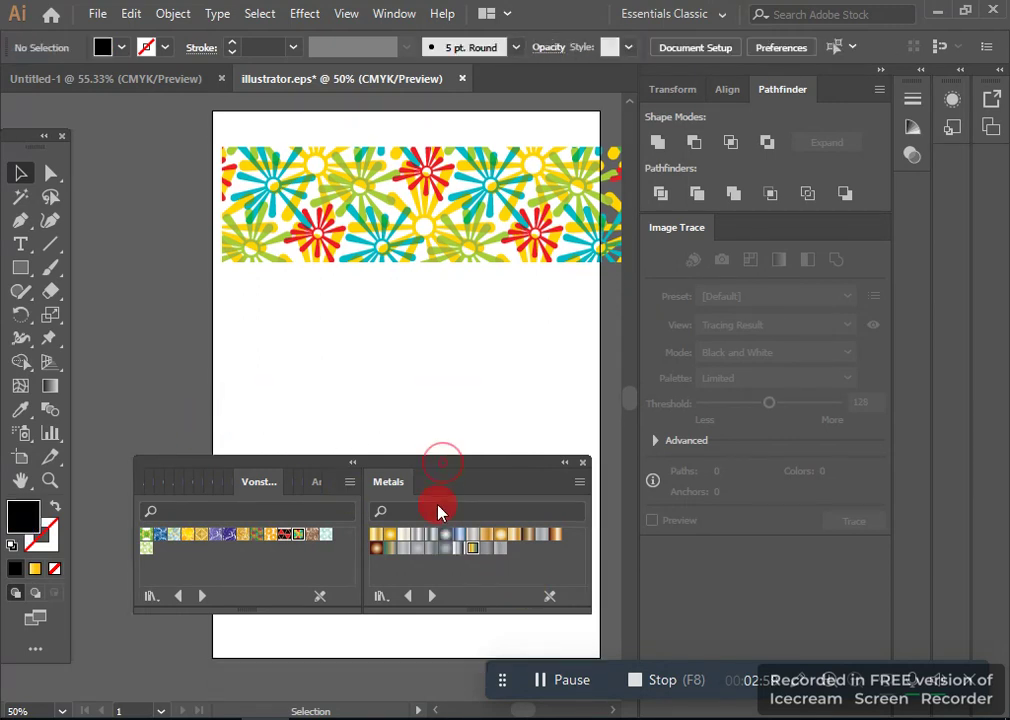
Step: Move the swatches aside and copy the flower banner row downward twice
left_click_drag(438, 512, 428, 553)
mouse_move(200, 197)
left_mouse_down()
mouse_move(567, 232)
mouse_move(545, 228)
left_mouse_up()
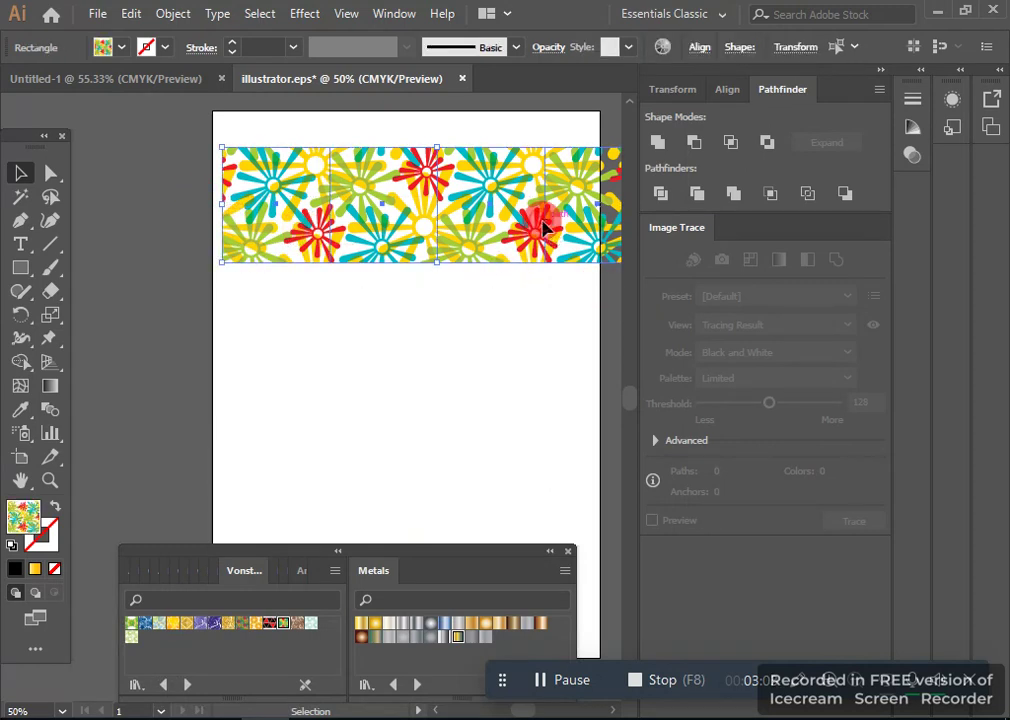
left_click_drag(203, 226, 432, 265)
left_click(519, 217)
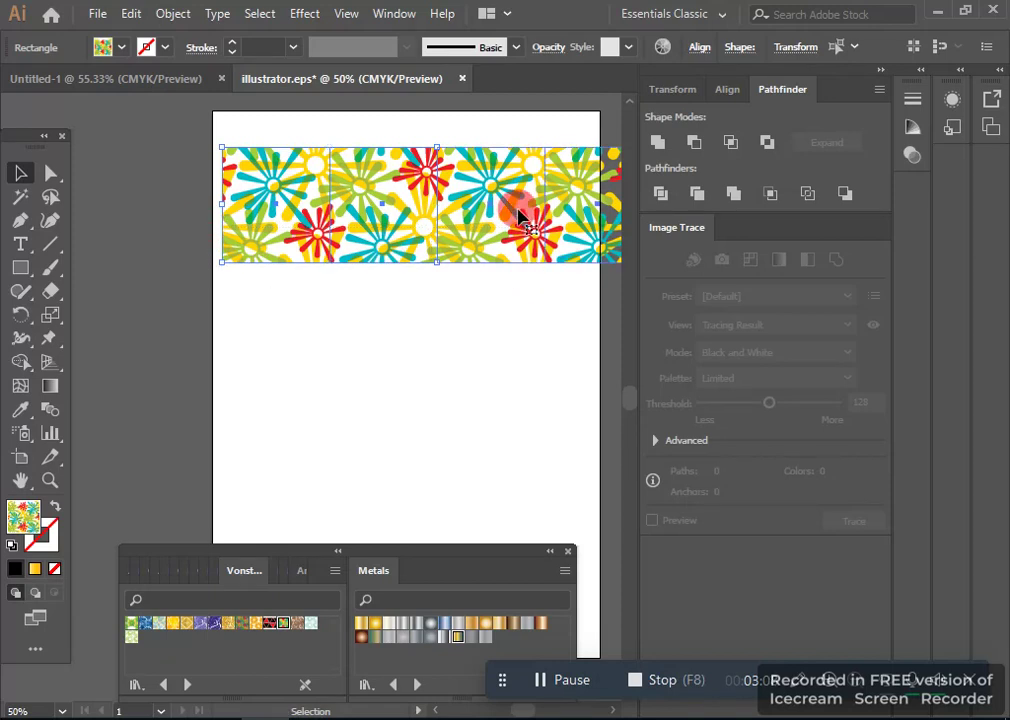
left_click_drag(519, 217, 527, 347)
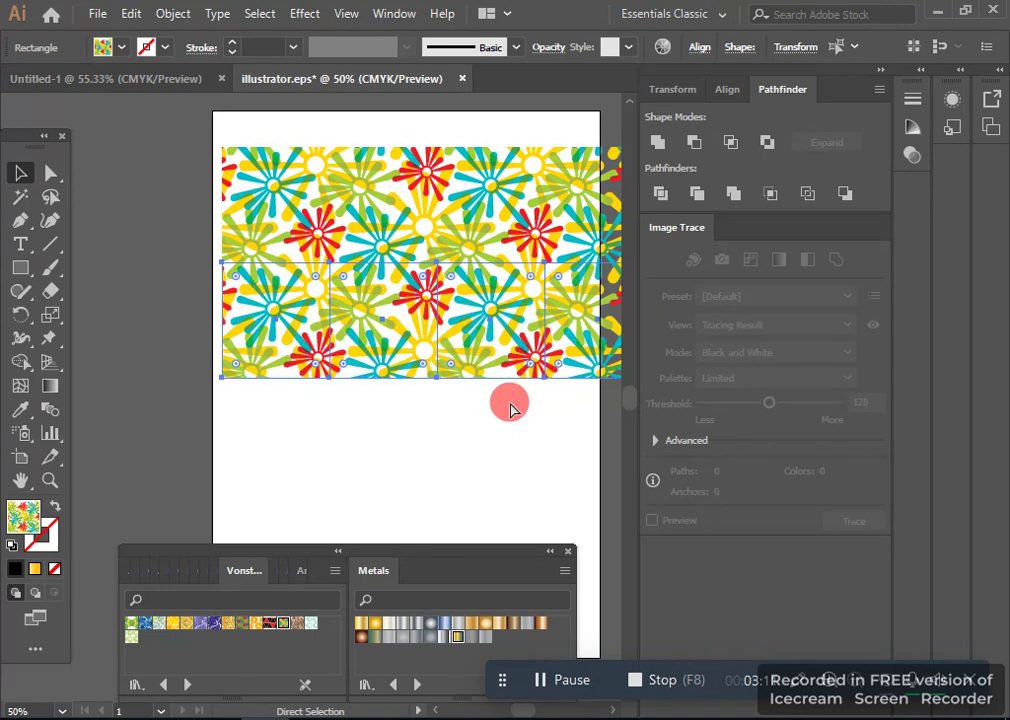
key("ctrl+d")
key("ctrl+d")
Step: Delete the tile strip overhanging the page's right edge, leaving the three-by-three grid
scroll(503, 455, "down", 2)
scroll(503, 458, "down", 2)
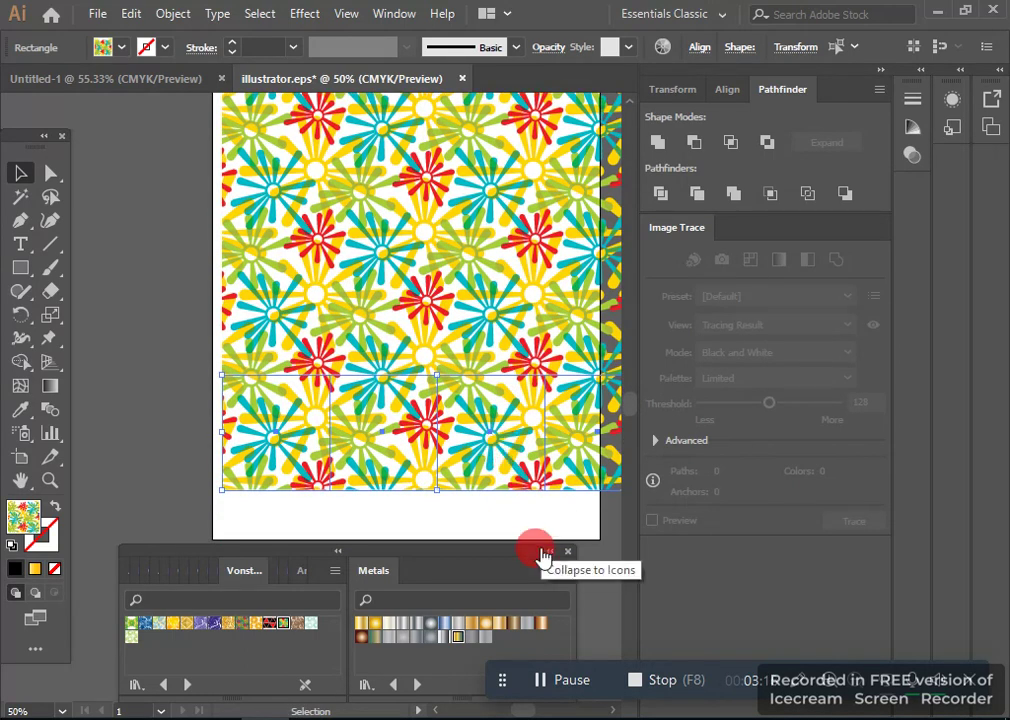
key("ctrl+minus")
left_click_drag(490, 195, 433, 452)
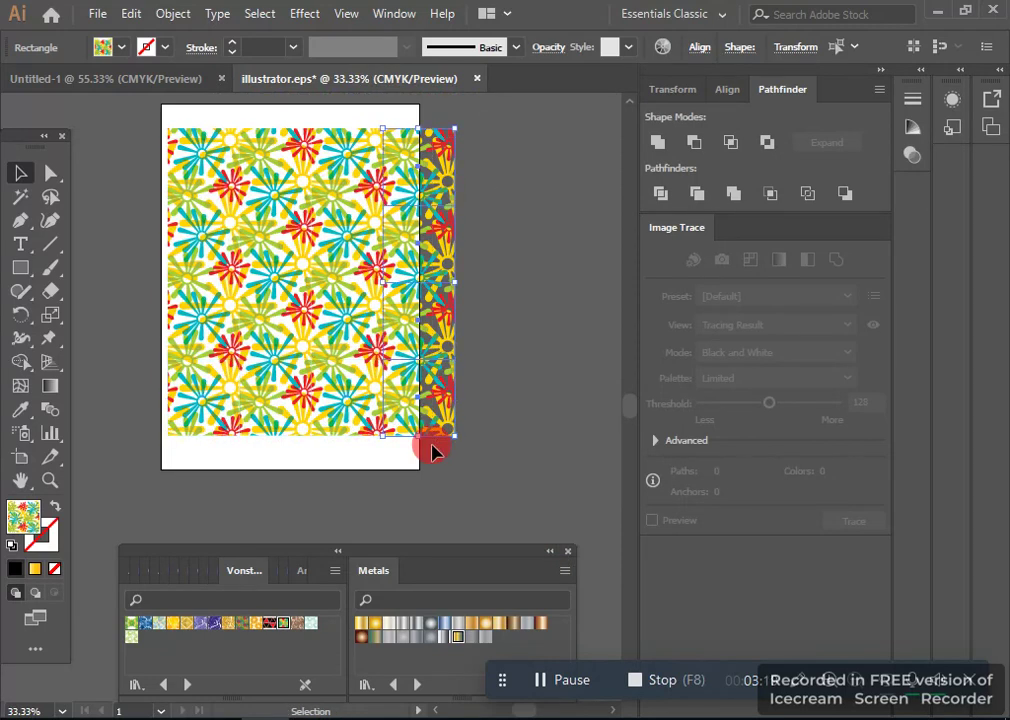
key("Delete")
mouse_move(123, 157)
left_mouse_down()
mouse_move(424, 417)
mouse_move(383, 401)
left_mouse_up()
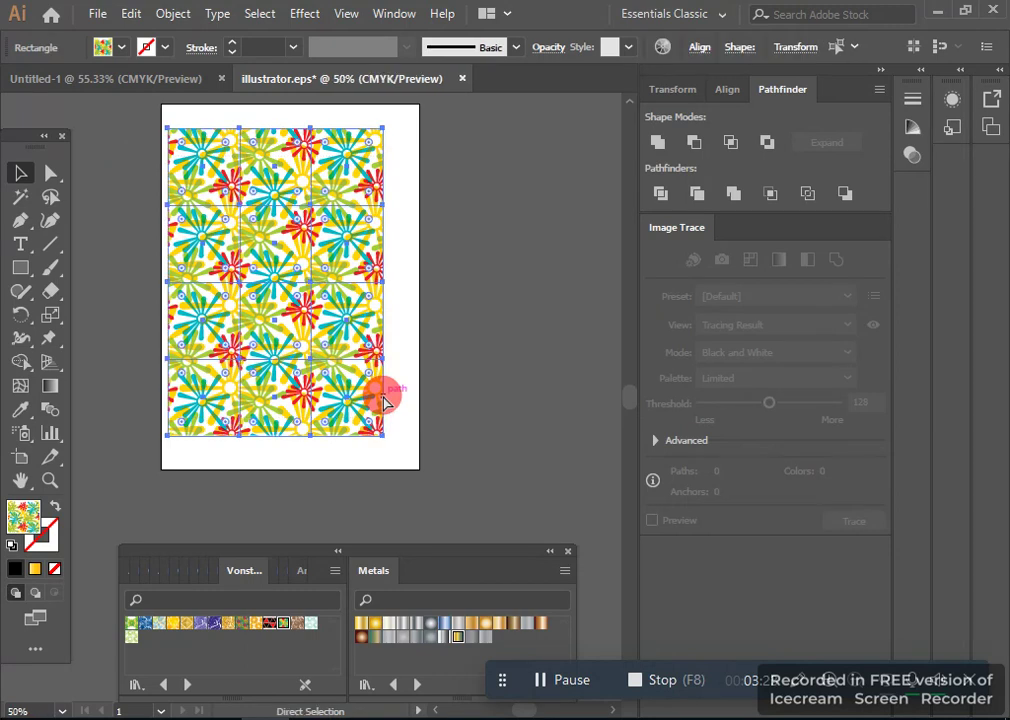
key("ctrl+equal")
scroll(390, 400, "down", 3)
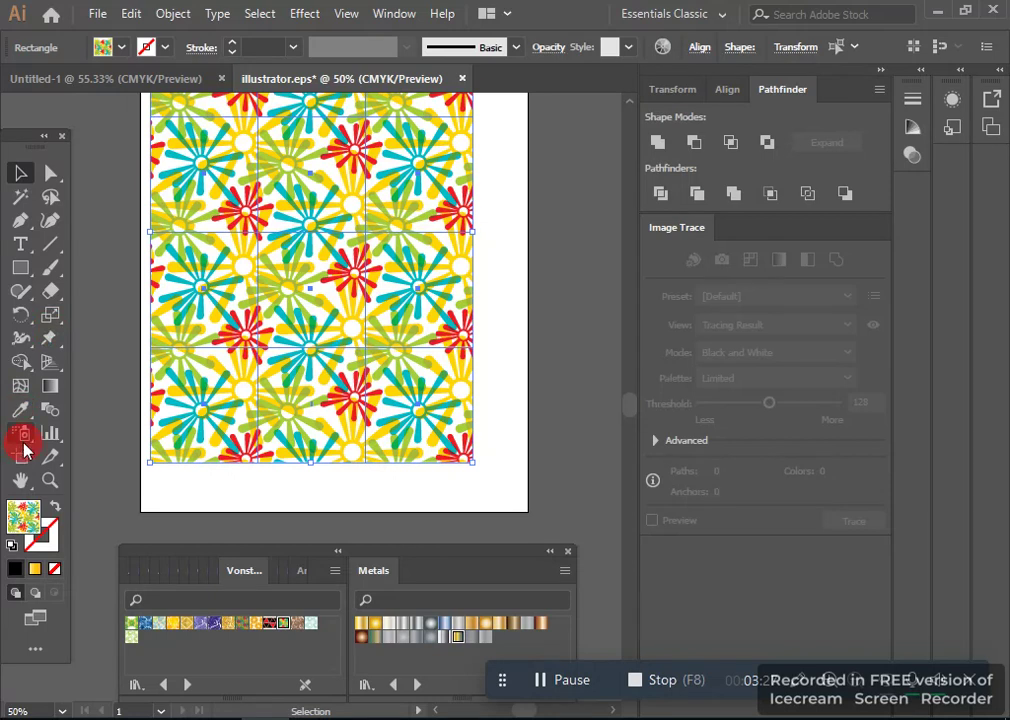
Step: Place a text line below the grid and replace the placeholder with a caption about making your own patterns
left_click(20, 244)
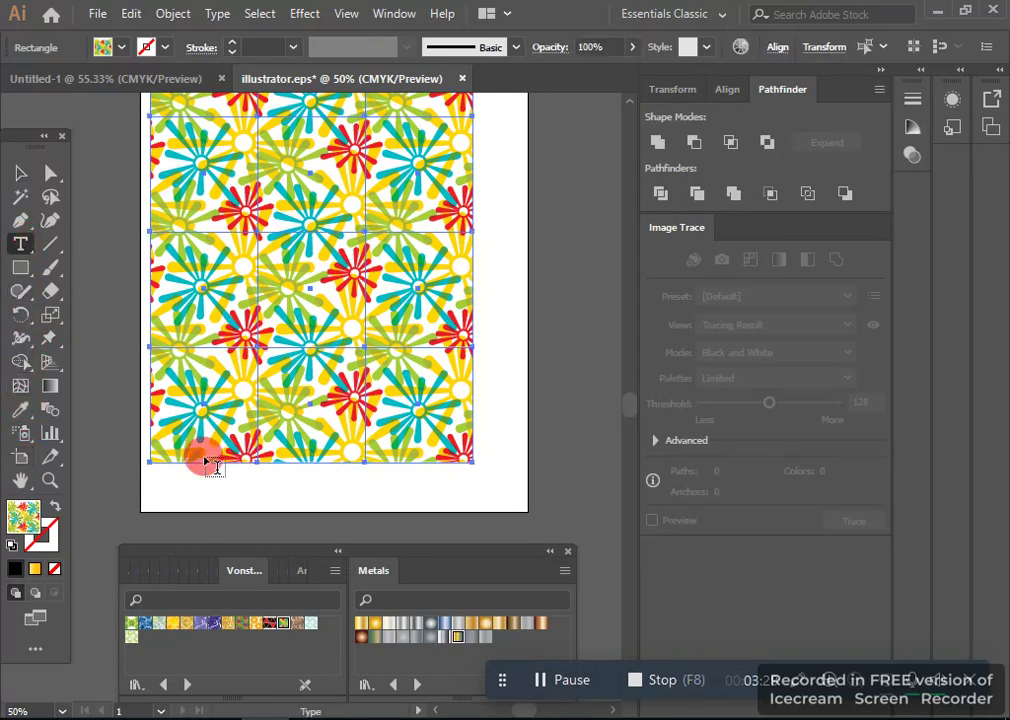
scroll(200, 460, "down", 1)
left_click(178, 476)
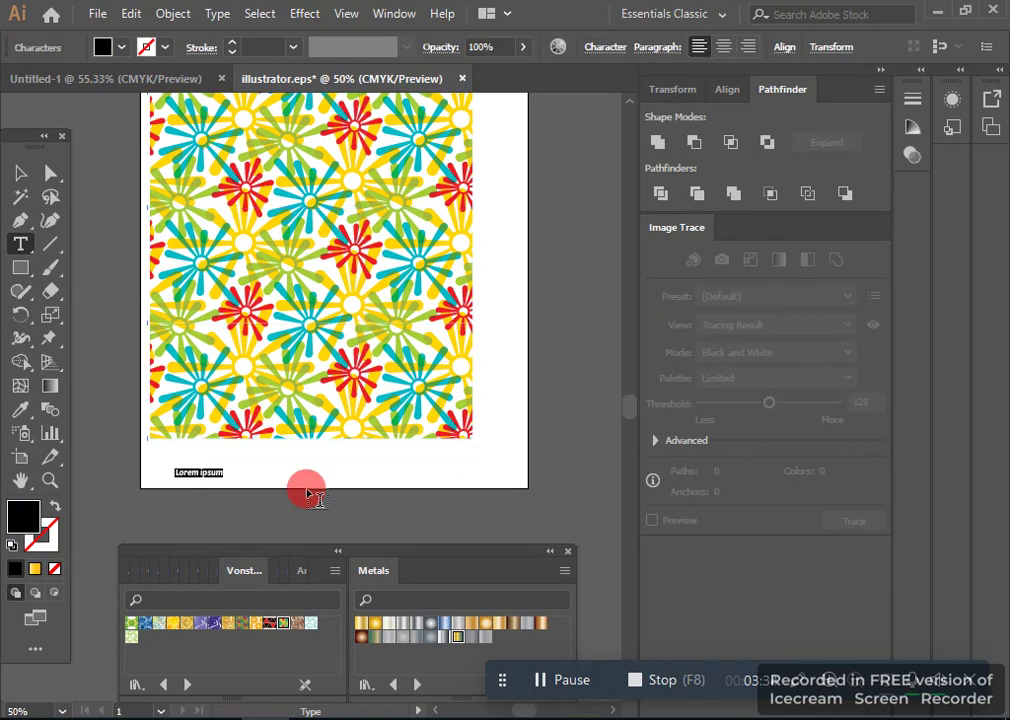
key("BackSpace")
type("Make patterns of ypur own too")
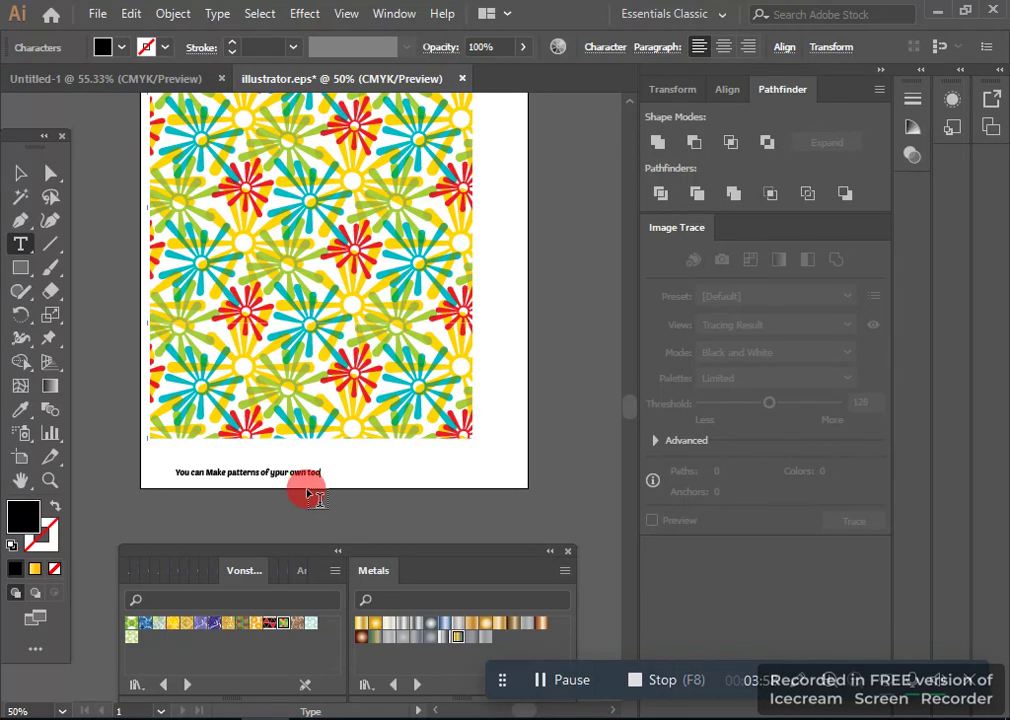
Step: Scale the caption up to span most of the grid, then delete it again
left_click(20, 173)
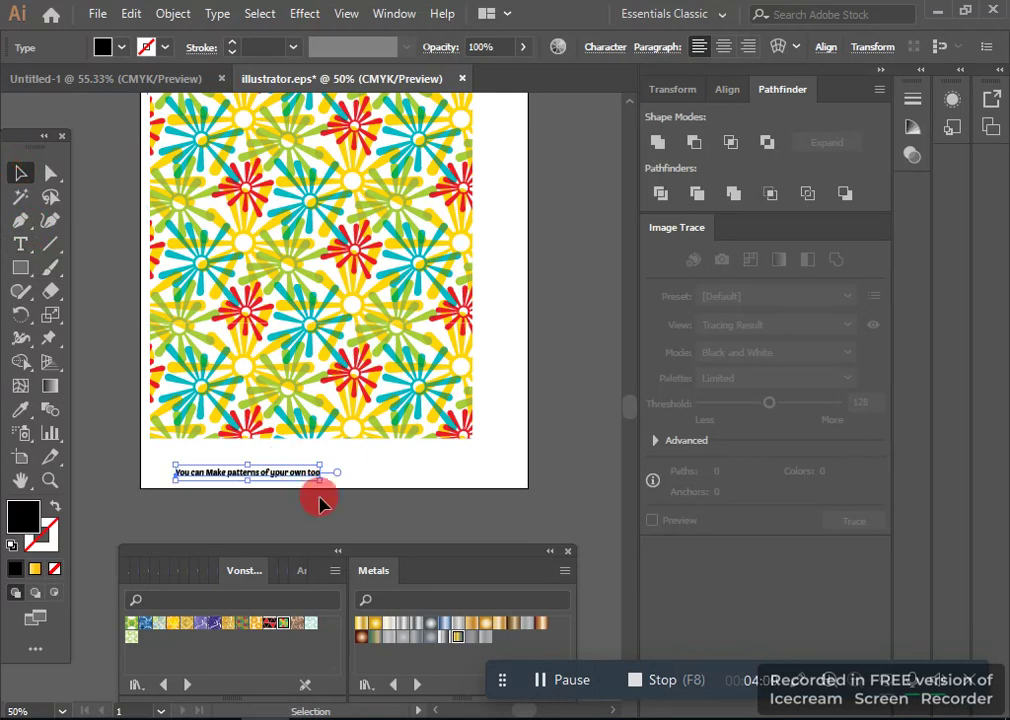
left_click_drag(320, 479, 424, 516)
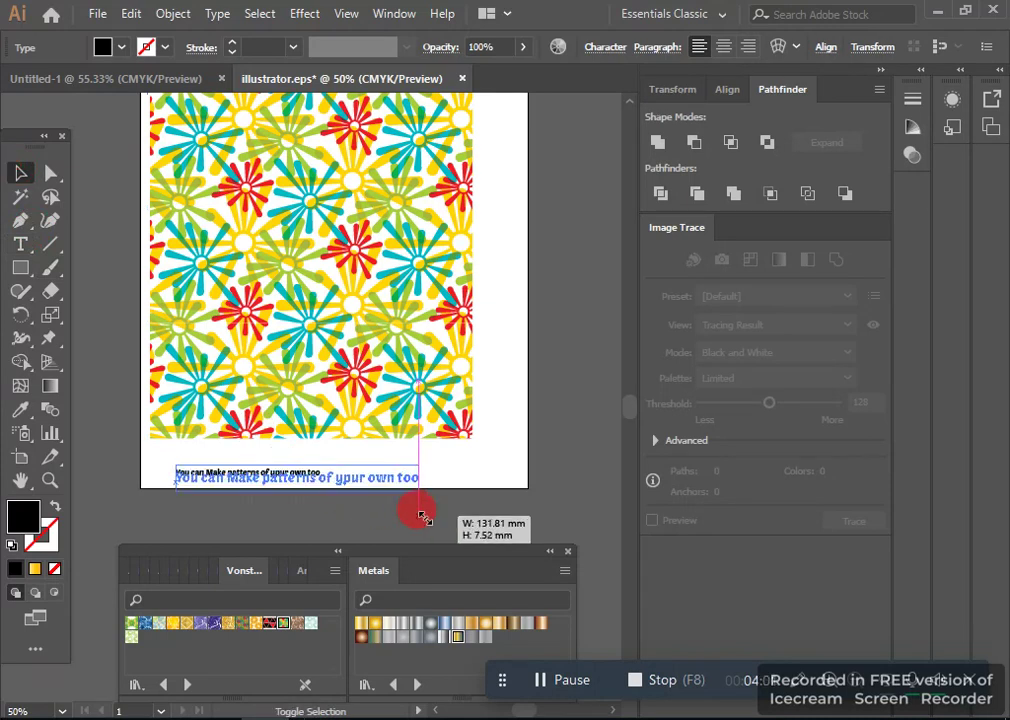
left_click(445, 472)
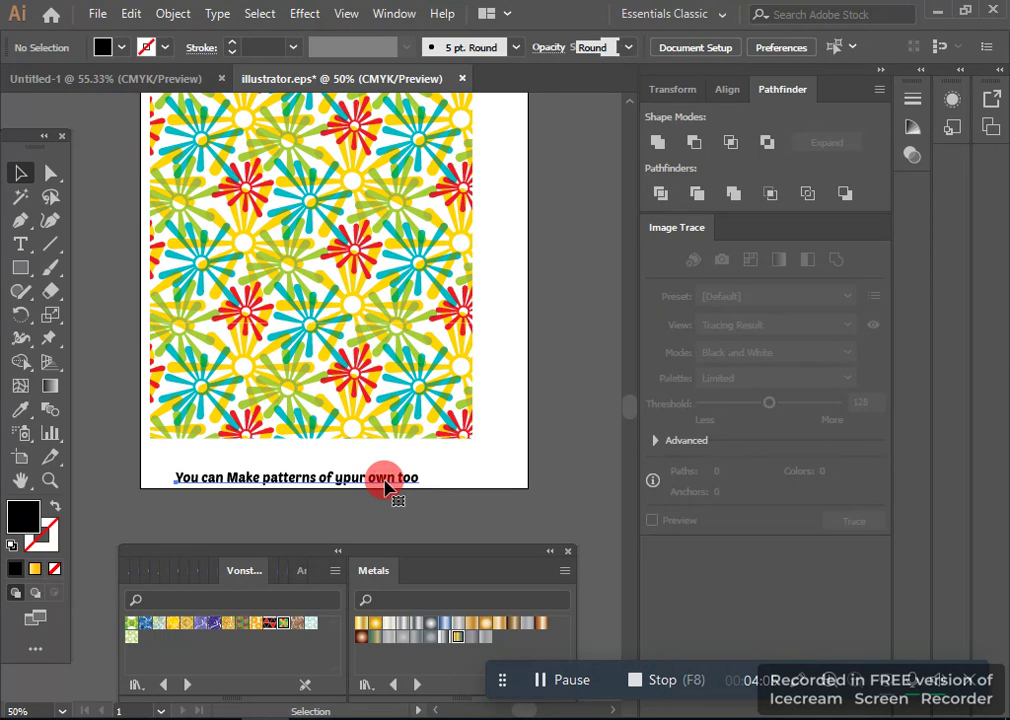
left_click(386, 487)
key("Delete")
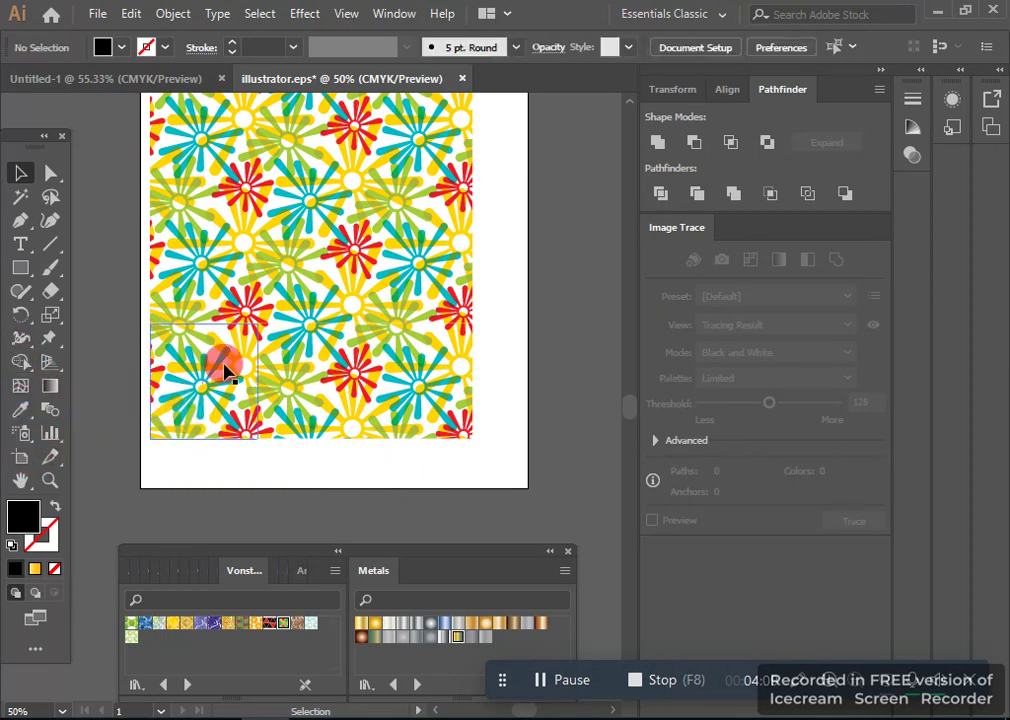
Step: Undo back to one pattern square and refill it with the gold sun pattern
scroll(226, 372, "up", 1)
mouse_move(137, 247)
left_mouse_down()
mouse_move(515, 510)
mouse_move(405, 205)
left_mouse_up()
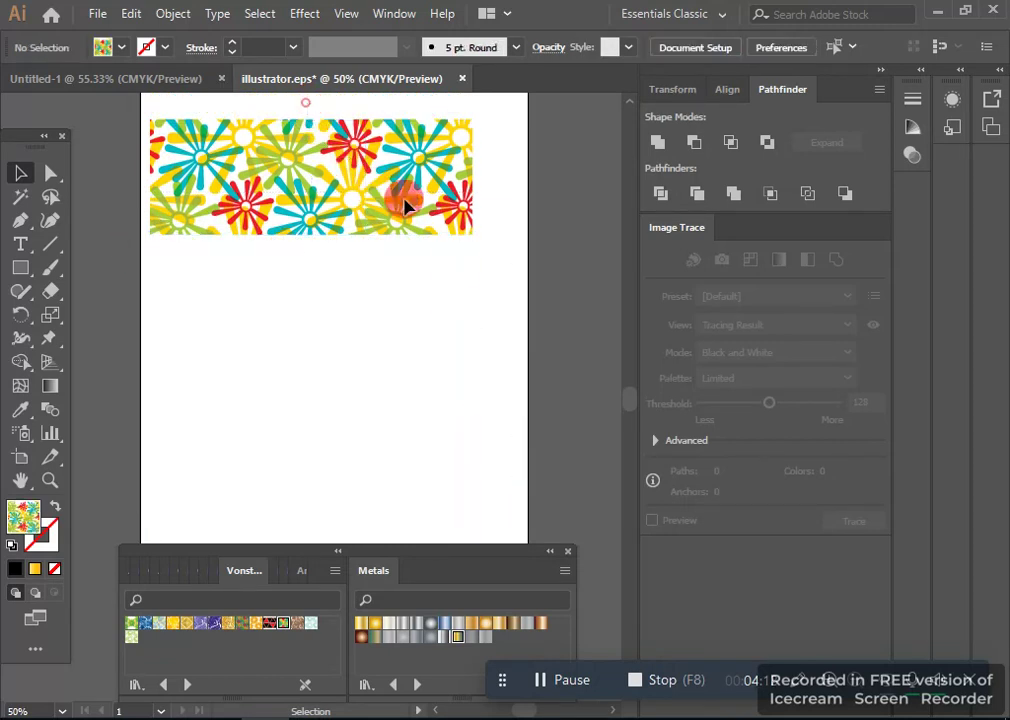
key("ctrl+z")
key("ctrl+z")
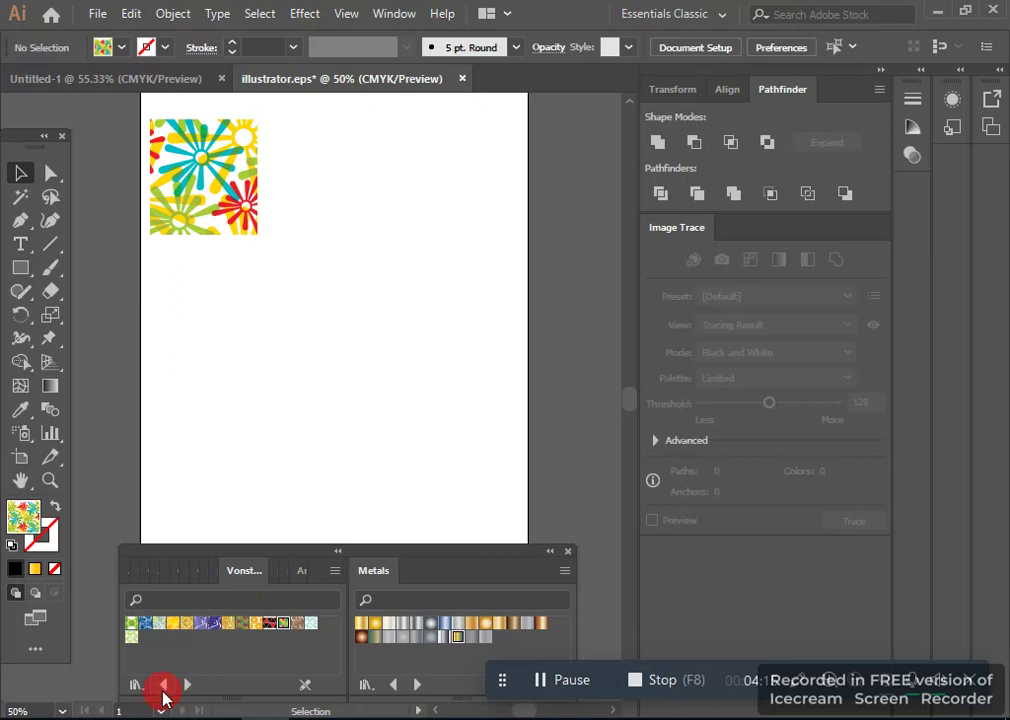
left_click(215, 178)
left_click(257, 626)
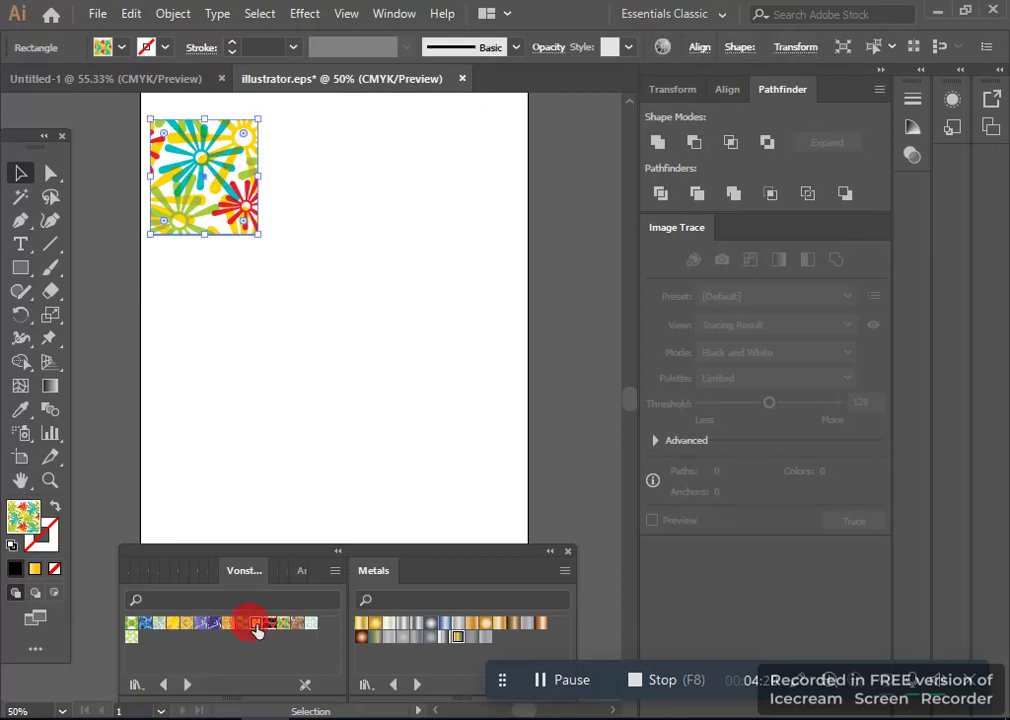
left_click(257, 626)
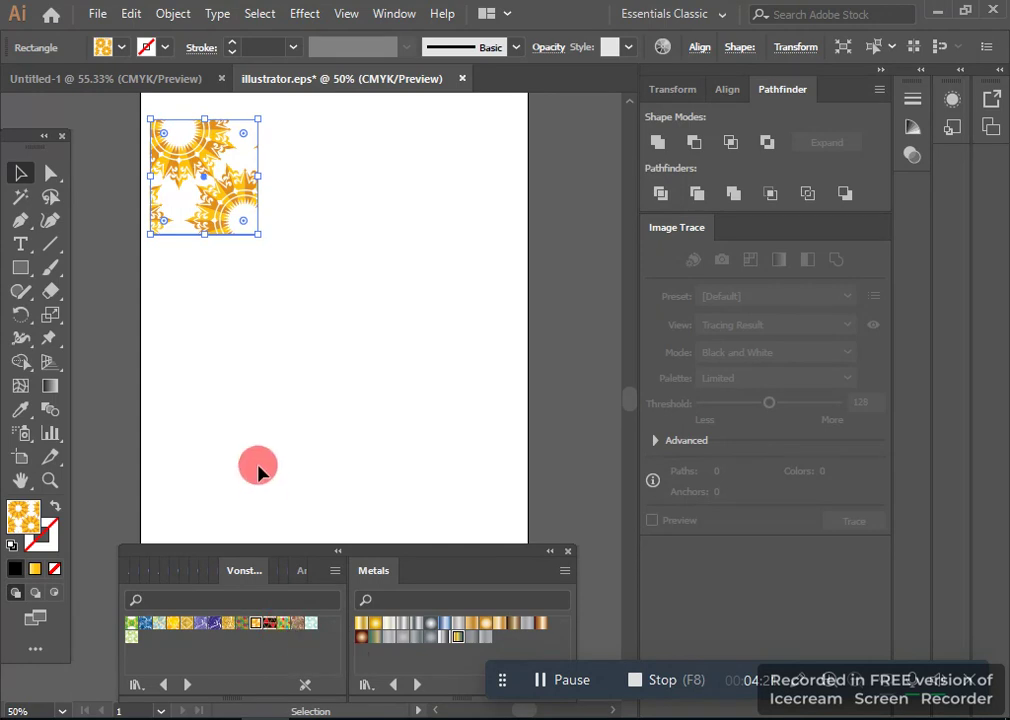
scroll(241, 349, "up", 3)
left_click(215, 285)
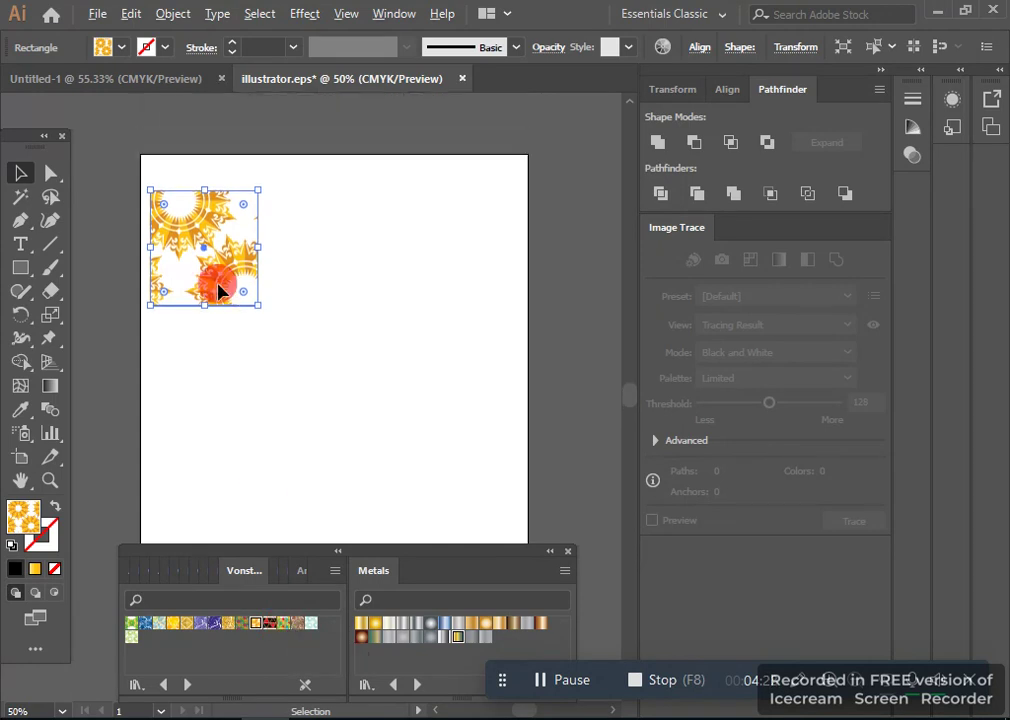
Step: Copy the gold sun square into a row of three, then repeat that row into three rows
left_click_drag(218, 290, 350, 380)
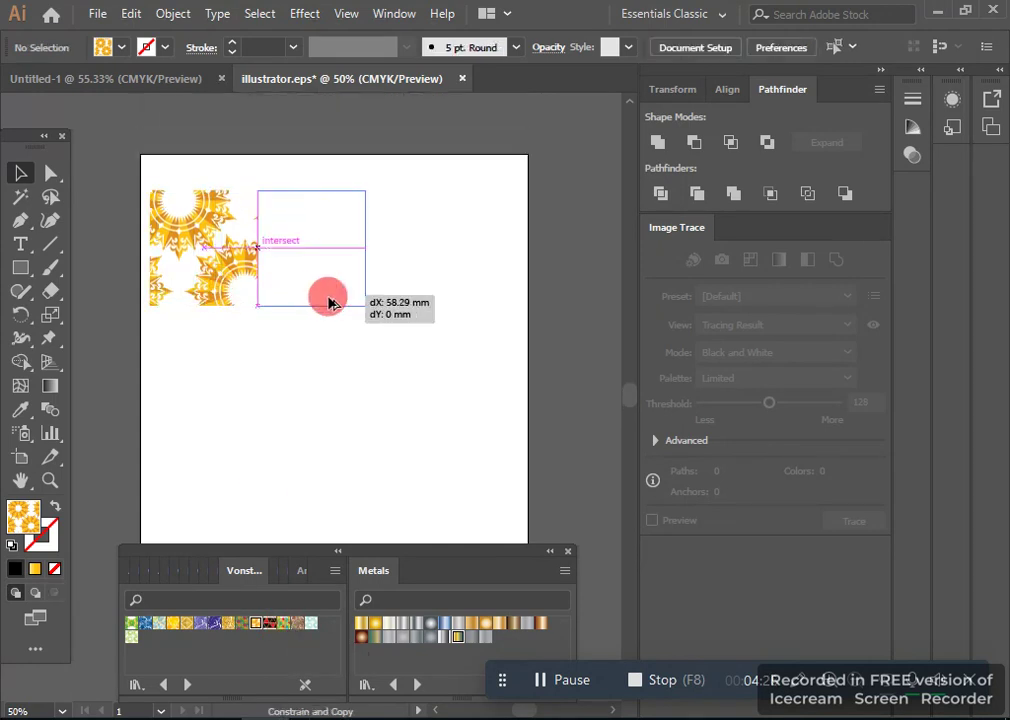
key("ctrl+d")
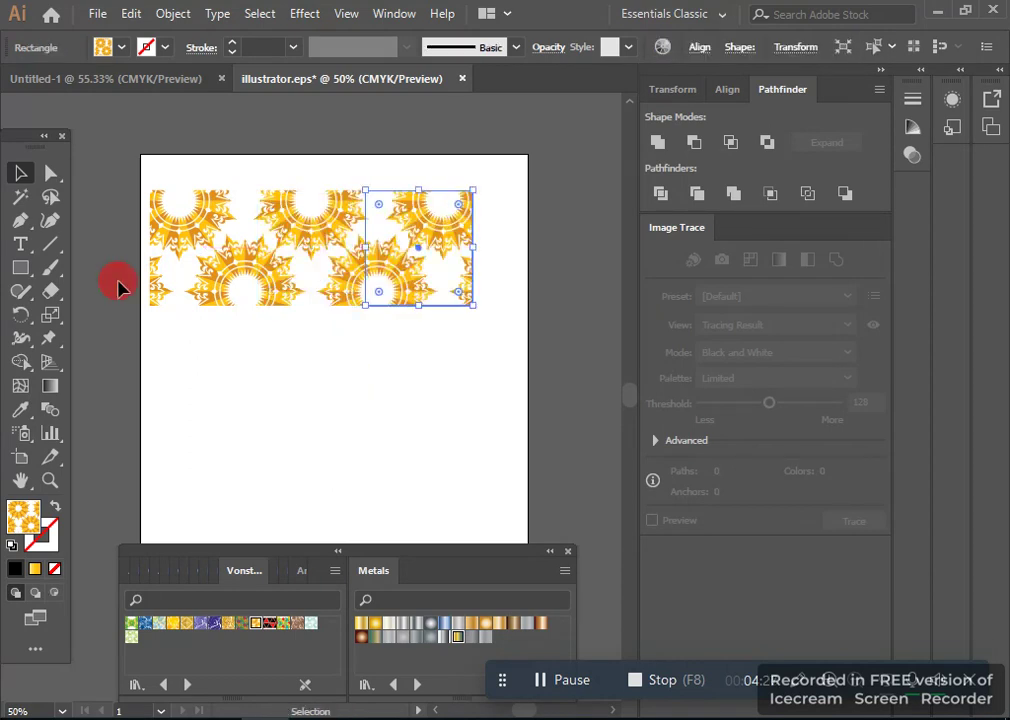
mouse_move(111, 245)
left_mouse_down()
mouse_move(428, 268)
mouse_move(428, 388)
left_mouse_up()
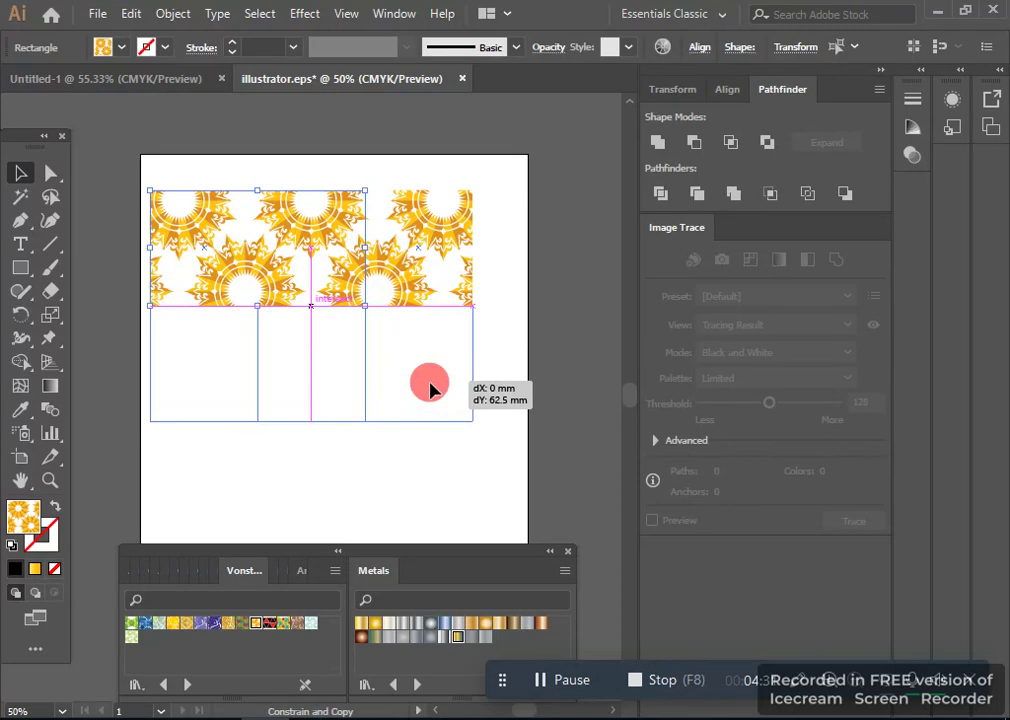
key("ctrl+d")
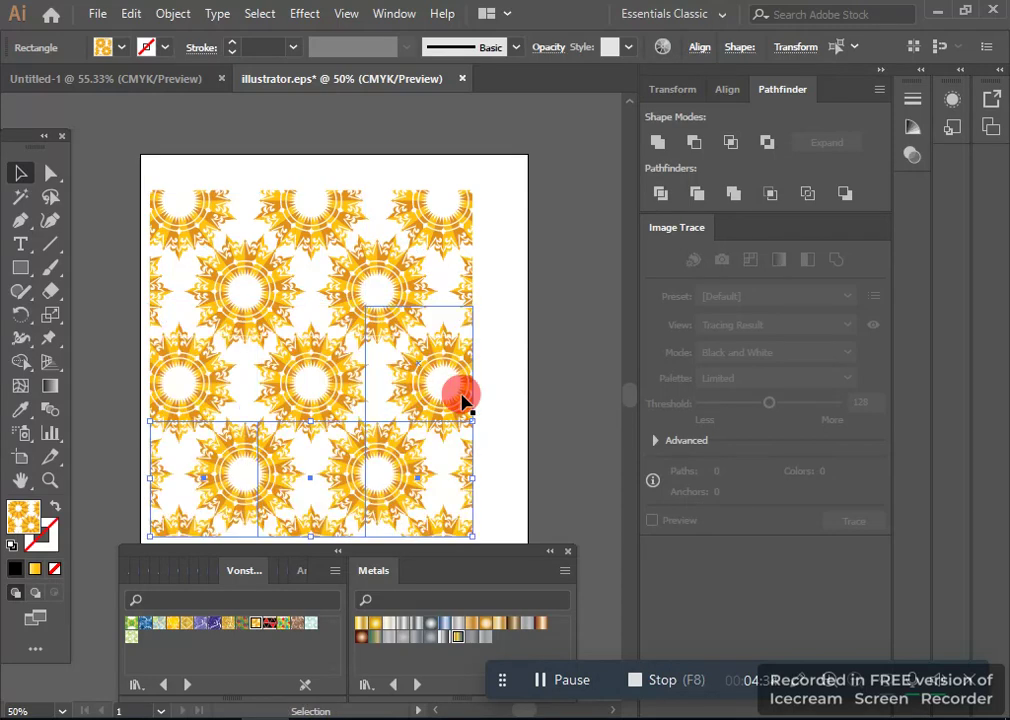
scroll(462, 394, "down", 1)
scroll(462, 380, "down", 1)
left_click(540, 394)
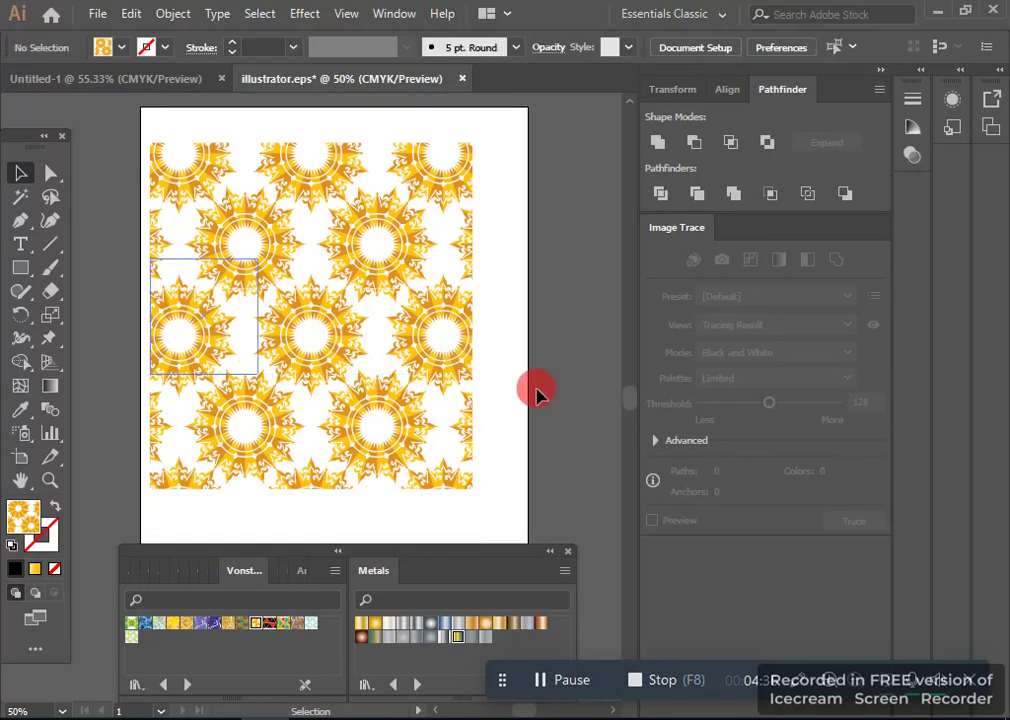
scroll(540, 395, "down", 1)
scroll(520, 385, "down", 1)
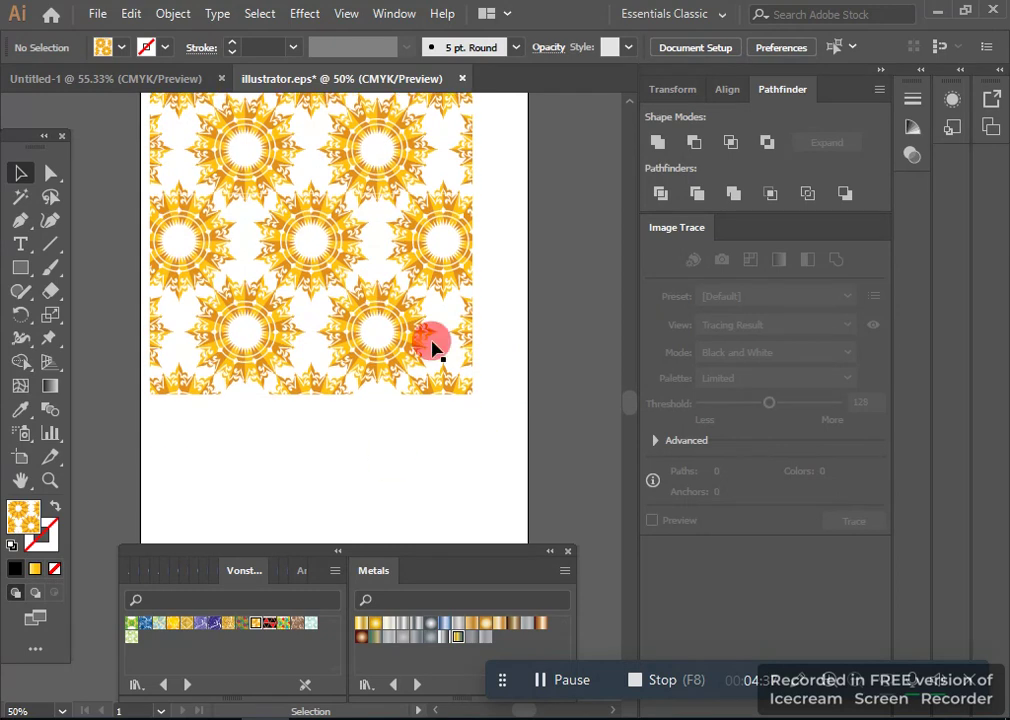